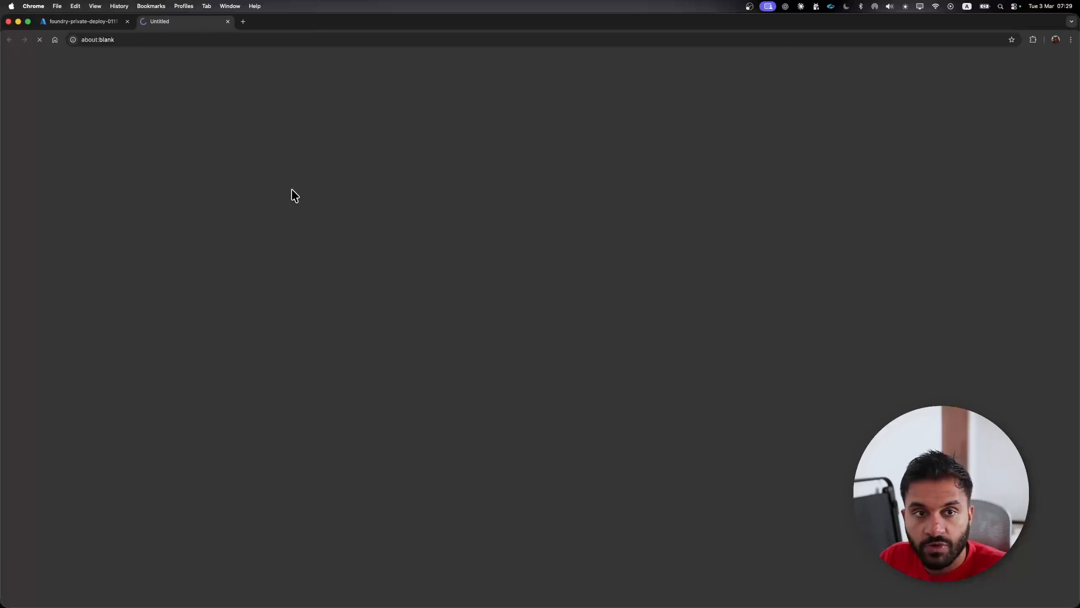
# - Open the gpt-4o-mini deployment in the Foundry portal's Models + endpoints, then reveal and copy its API key
pyautogui.click(89, 26)
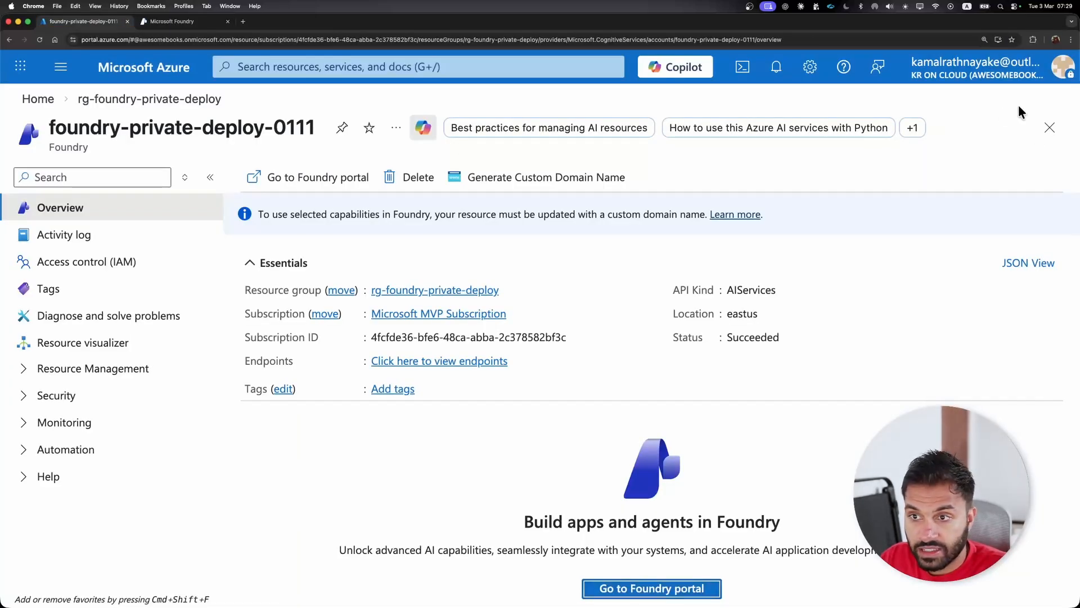
pyautogui.hotkey('ctrl', 'Tab')
pyautogui.click(92, 519)
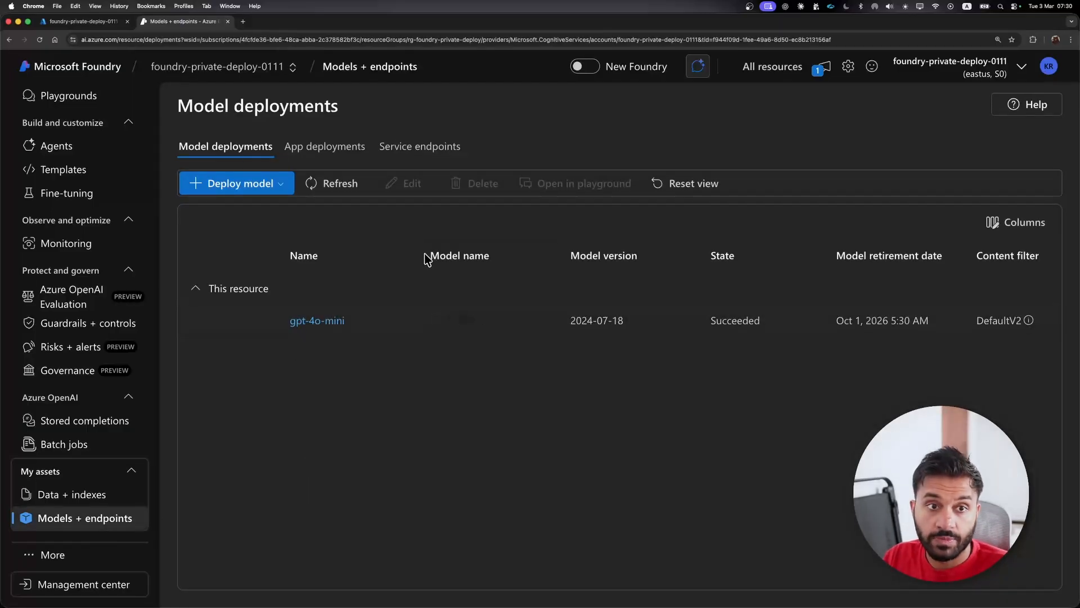
pyautogui.click(308, 322)
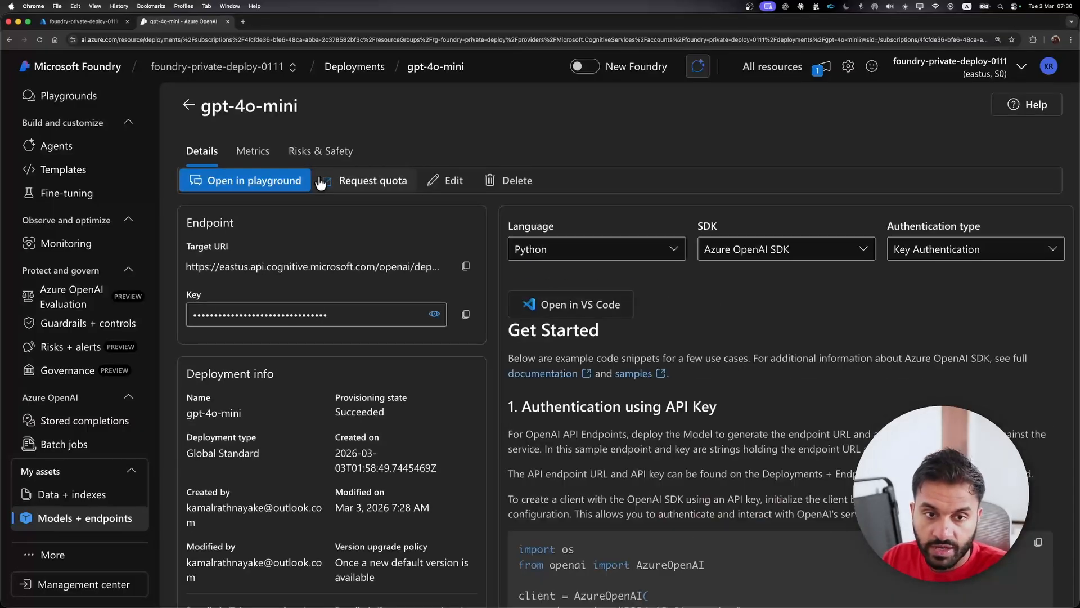
pyautogui.click(435, 315)
pyautogui.click(466, 313)
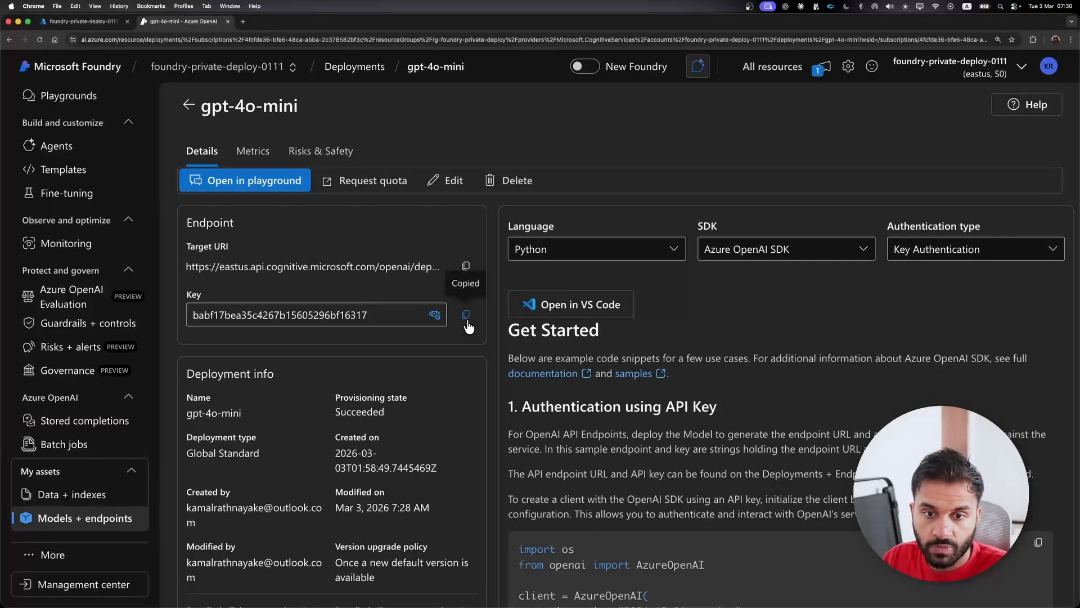
# - Switch to VS Code, replace the ApiKey value in appsettings.json with the copied API key and run the app with dotnet run
pyautogui.hotkey('ctrl', 'Right')
pyautogui.click(112, 218)
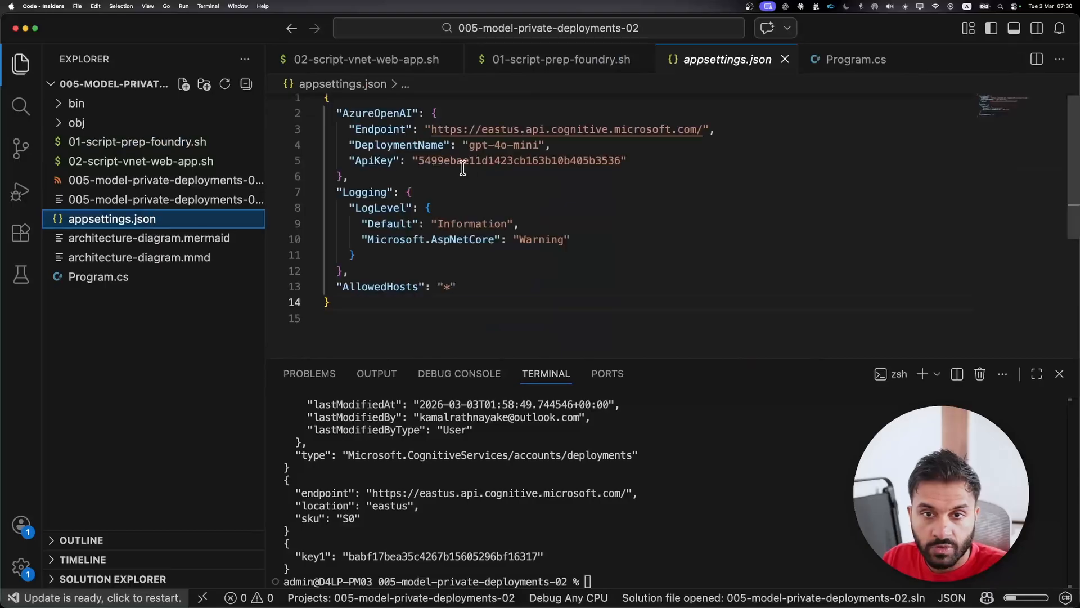
pyautogui.doubleClick(455, 160)
pyautogui.press('super+v')
pyautogui.click(577, 197)
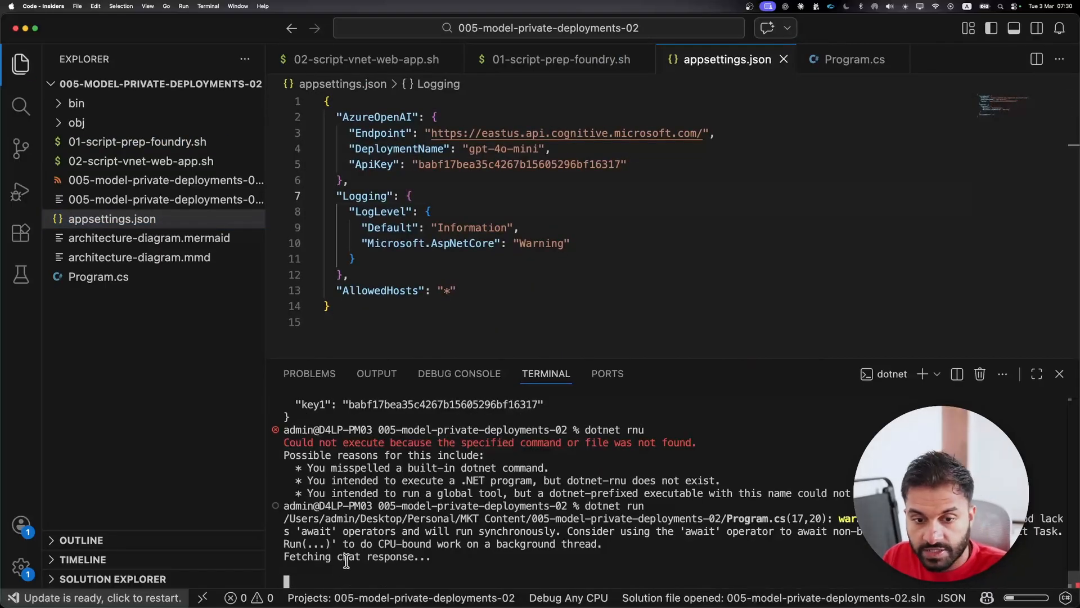
pyautogui.scroll(10, 407, 556)
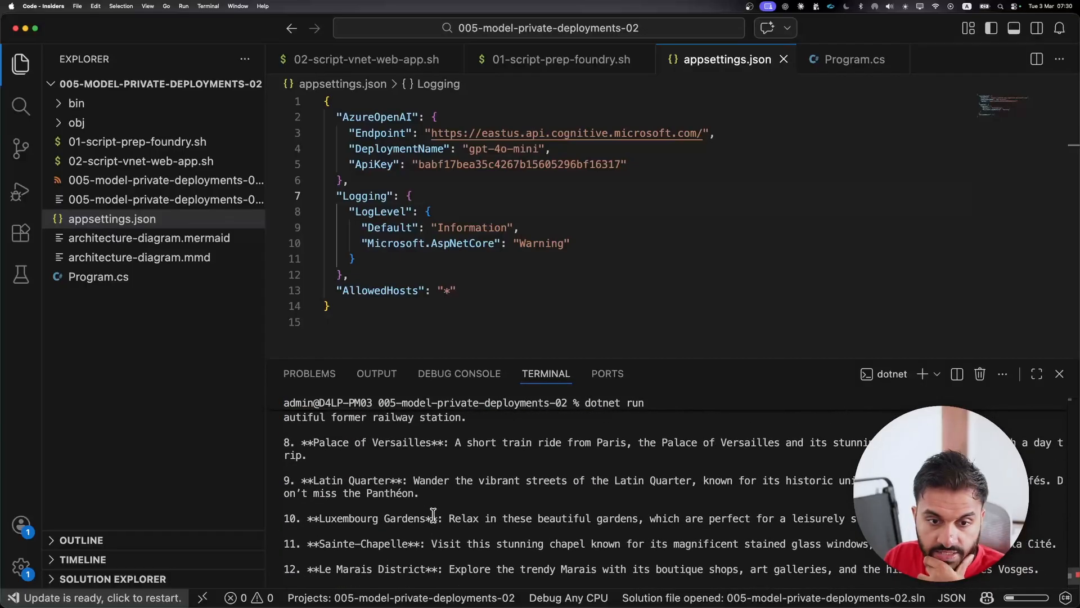
pyautogui.scroll(2, 432, 514)
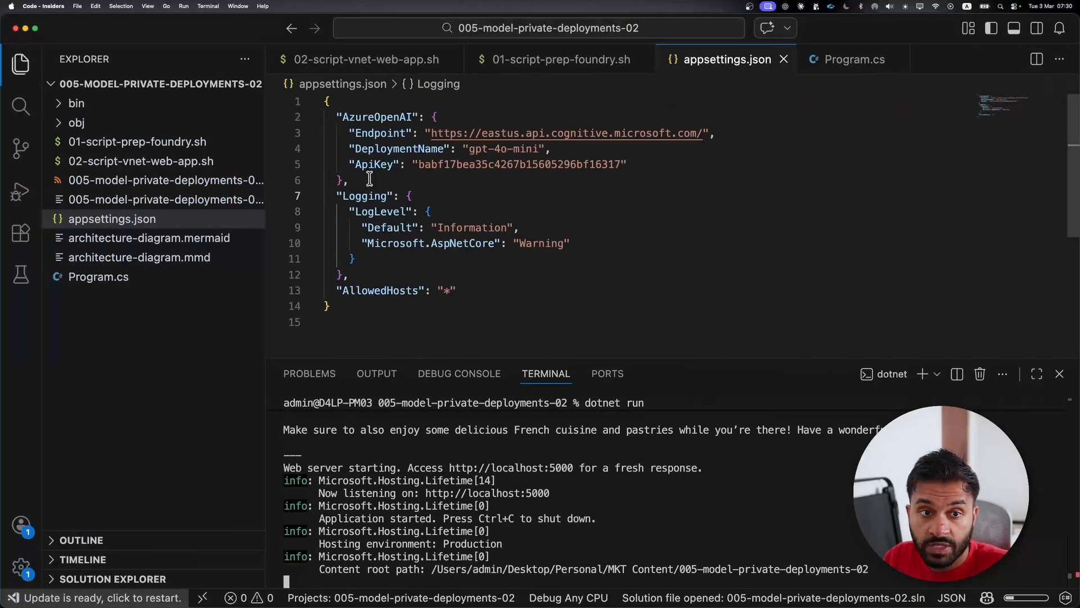
# - Open 02-script-vnet-web-app.sh and copy the script from below the shebang line through the final echo commands
pyautogui.click(125, 162)
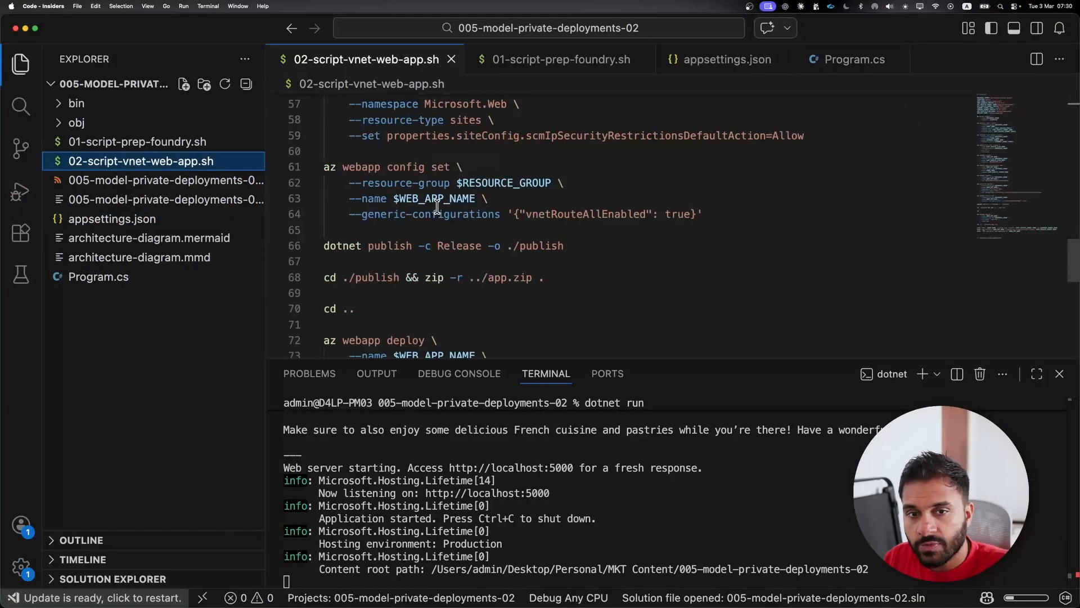
pyautogui.scroll(10, 399, 150)
pyautogui.click(395, 115)
pyautogui.scroll(-20, 421, 208)
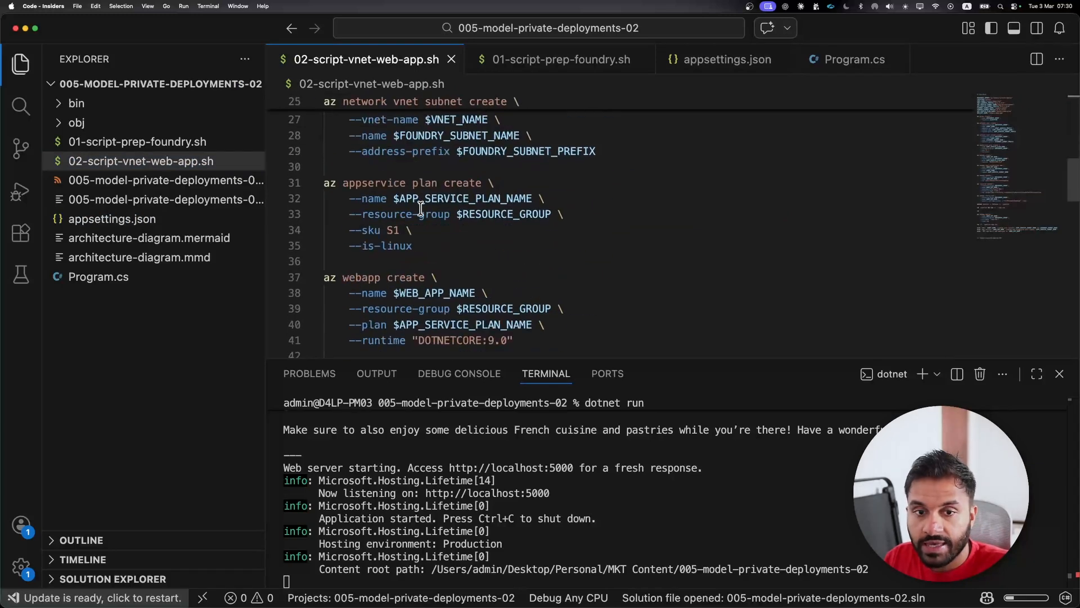
pyautogui.keyDown('shift'); pyautogui.click(468, 262); pyautogui.keyUp('shift')
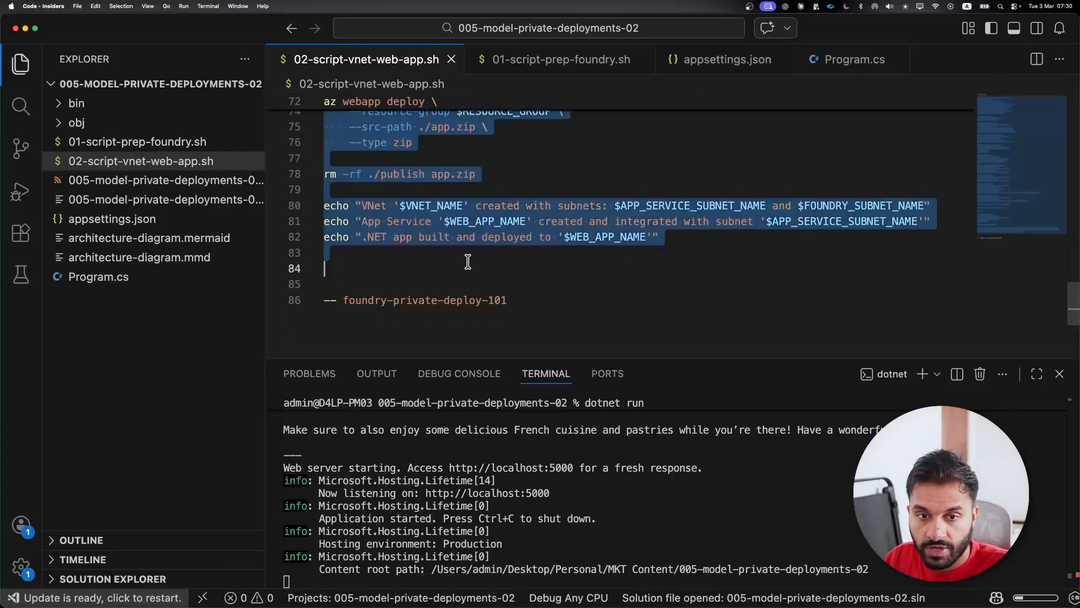
# - Stop the running app, clear the terminal and run the copied VNet and web app script there
pyautogui.click(511, 520)
pyautogui.hotkey('ctrl', 'c')
pyautogui.write('clear')
pyautogui.press('Return')
pyautogui.press('super+v')
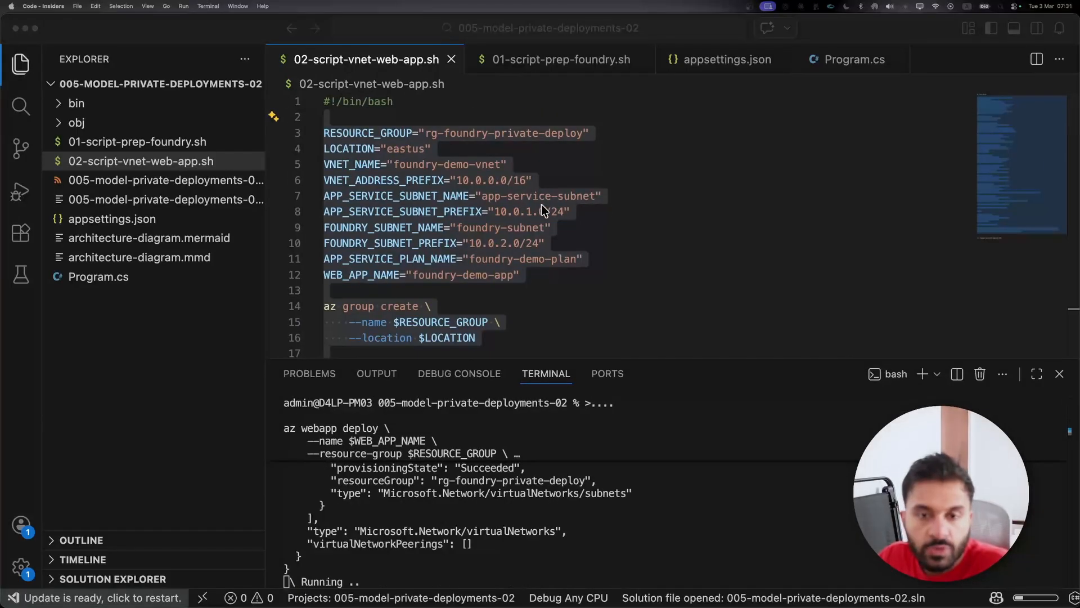
# - Review the script's resource variables and its VNet integration, web app configuration, publish and deployment commands
pyautogui.click(437, 132)
pyautogui.moveTo(432, 117); pyautogui.dragTo(485, 284)
pyautogui.click(401, 167)
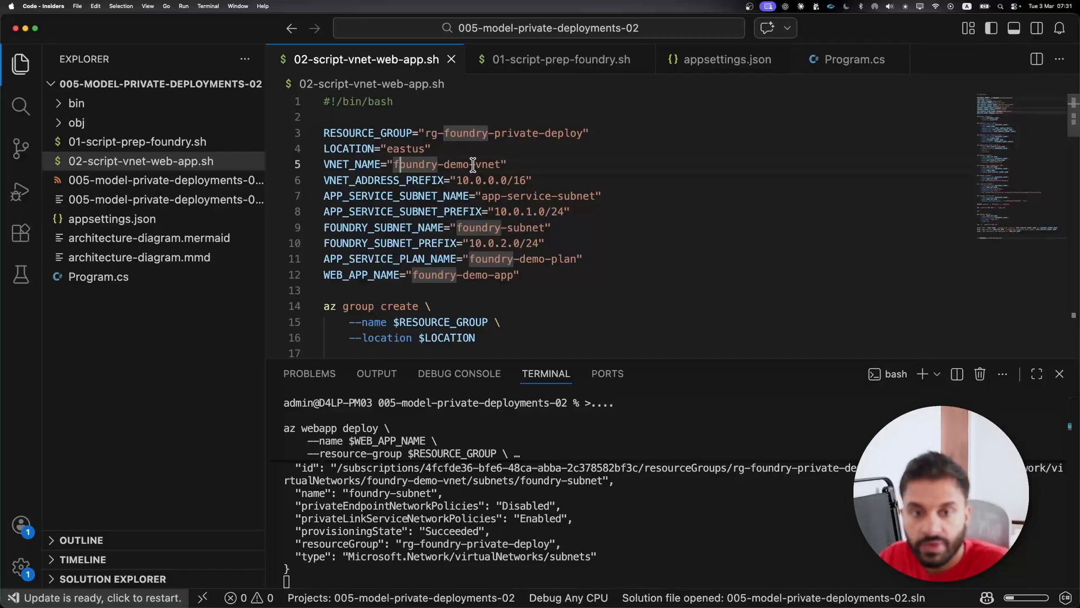
pyautogui.click(389, 227)
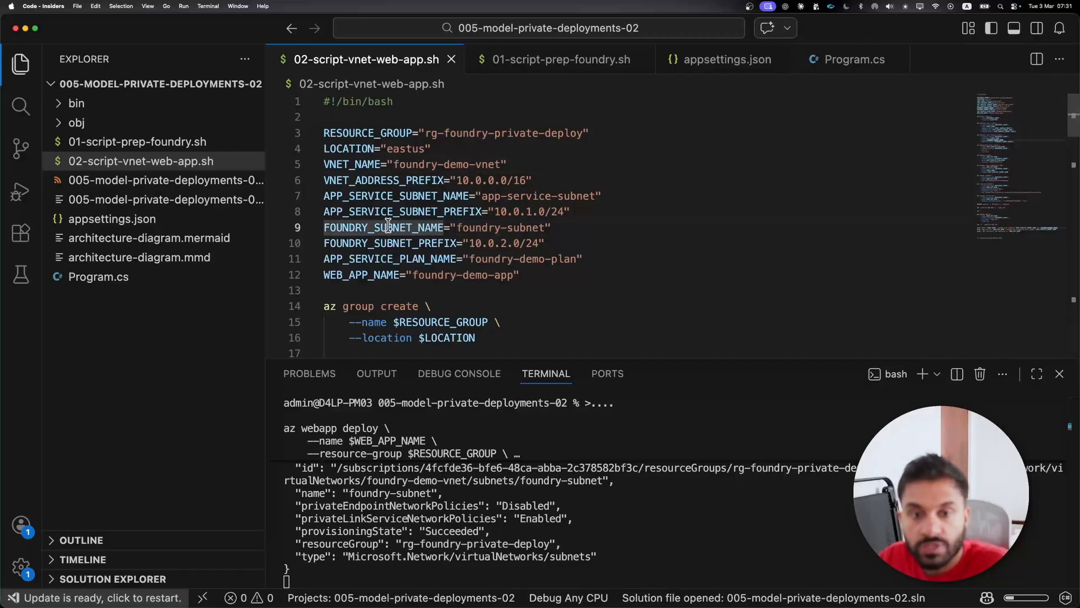
pyautogui.click(426, 258)
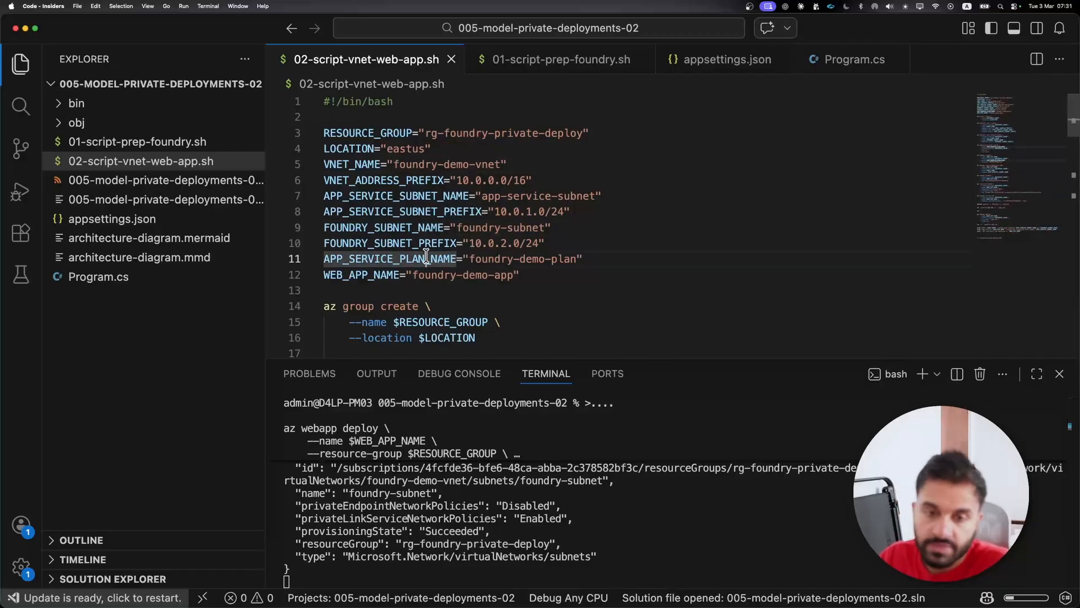
pyautogui.click(423, 225)
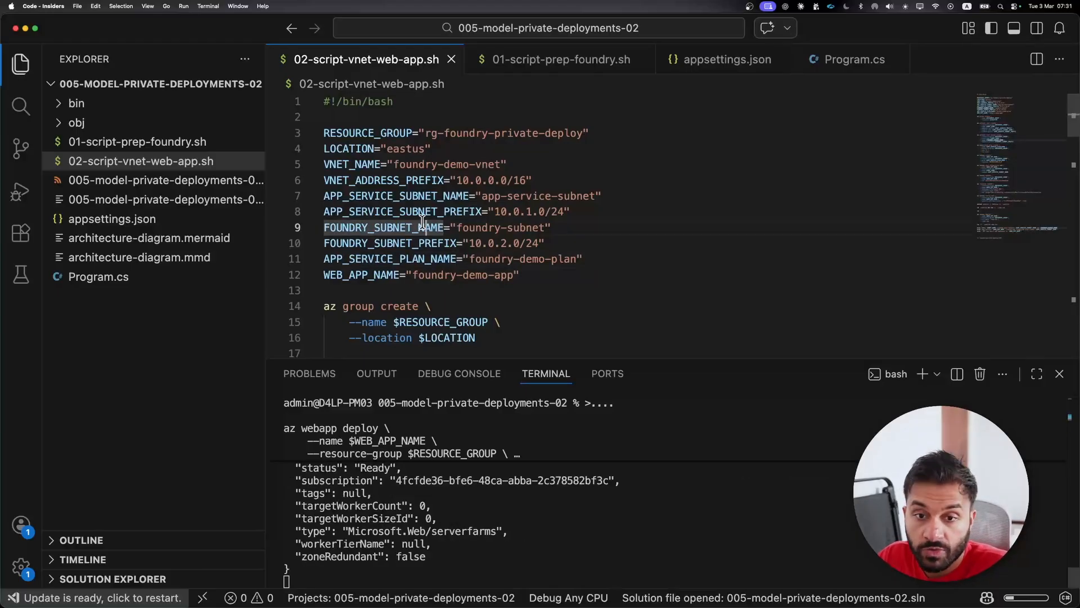
pyautogui.scroll(-10, 421, 225)
pyautogui.scroll(-10, 418, 231)
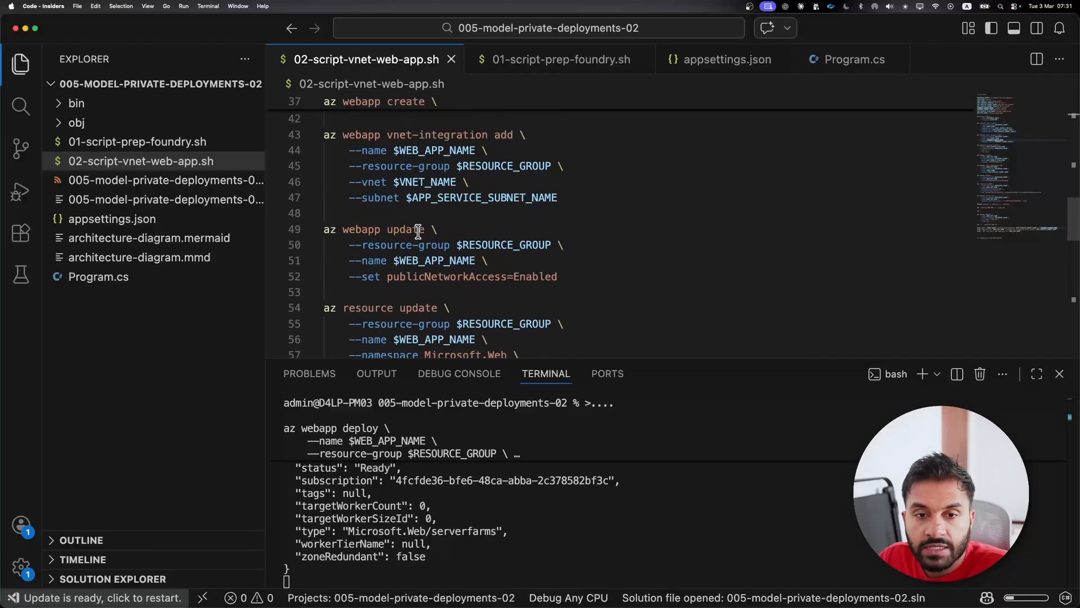
pyautogui.click(478, 288)
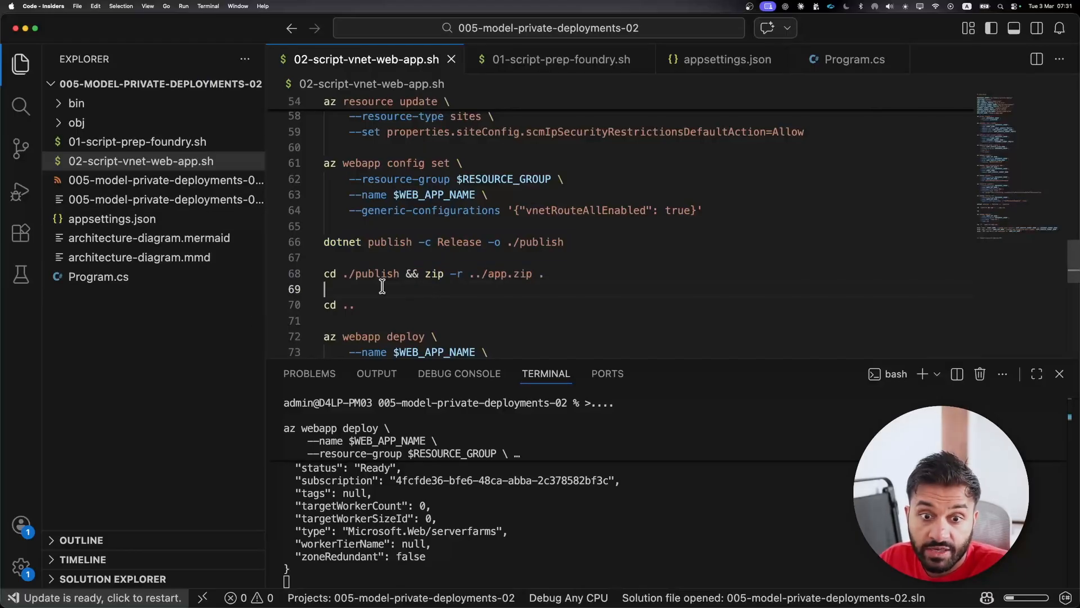
pyautogui.scroll(-6, 382, 286)
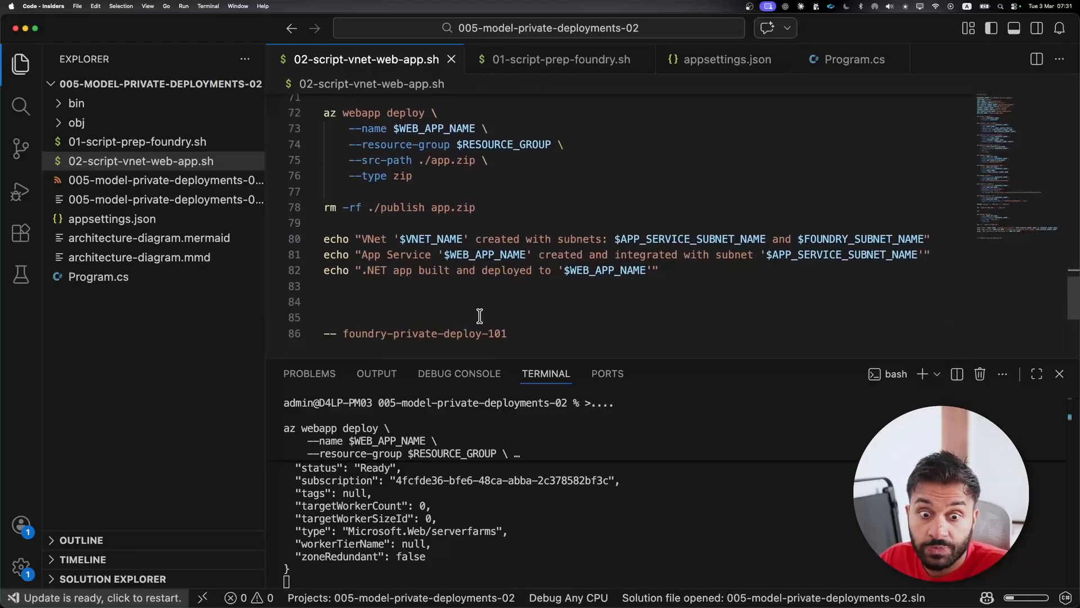
pyautogui.click(498, 298)
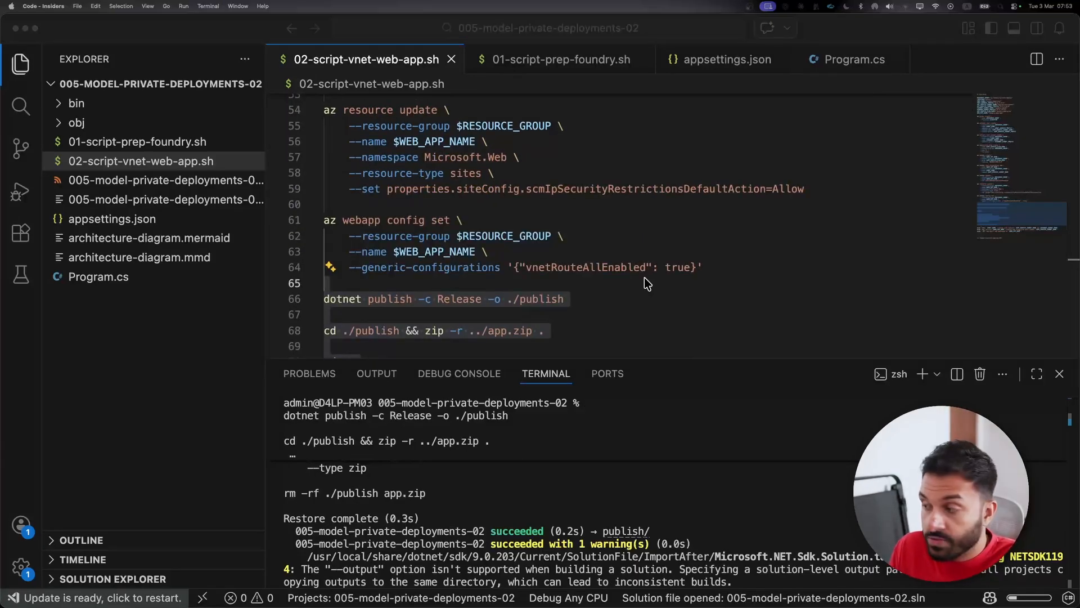
# - Switch to the Azure portal in Chrome, open foundry-demo-app from rg-foundry-private-deploy and view the site at its default domain
pyautogui.press('super+Tab')
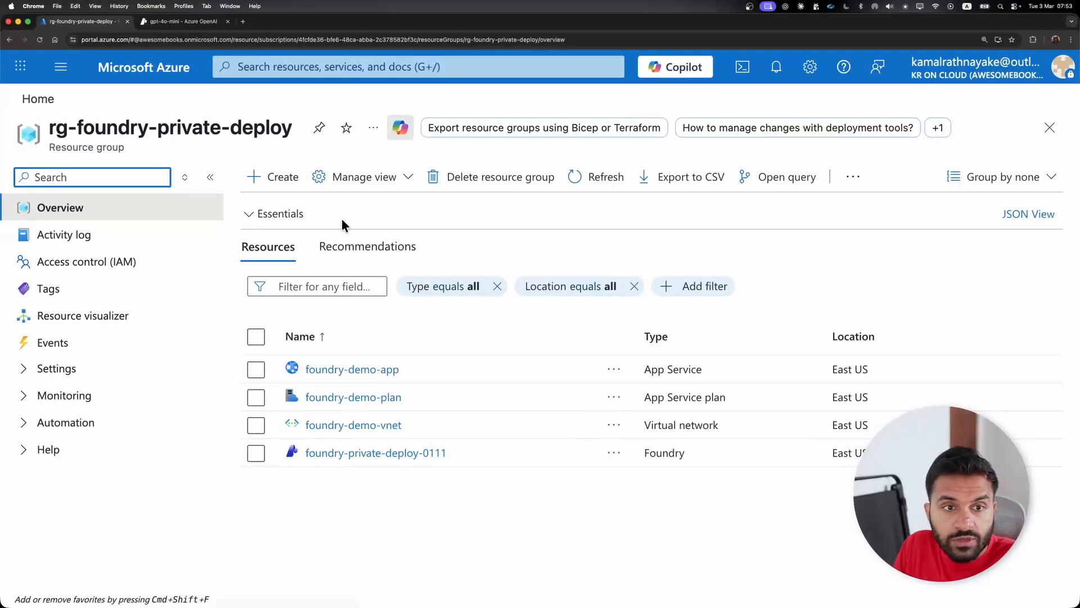
pyautogui.click(366, 370)
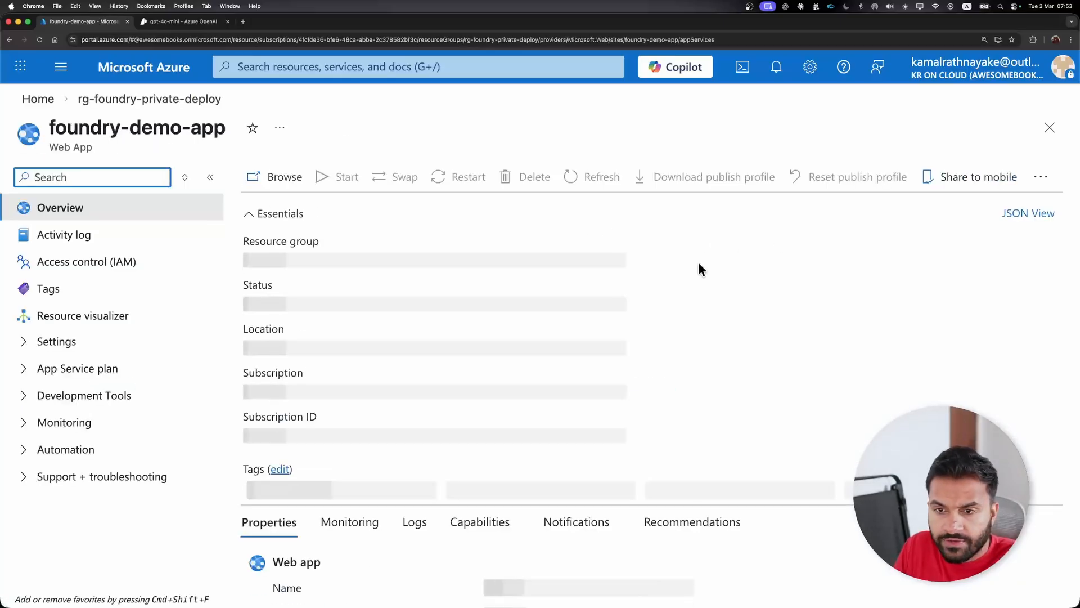
pyautogui.click(723, 264)
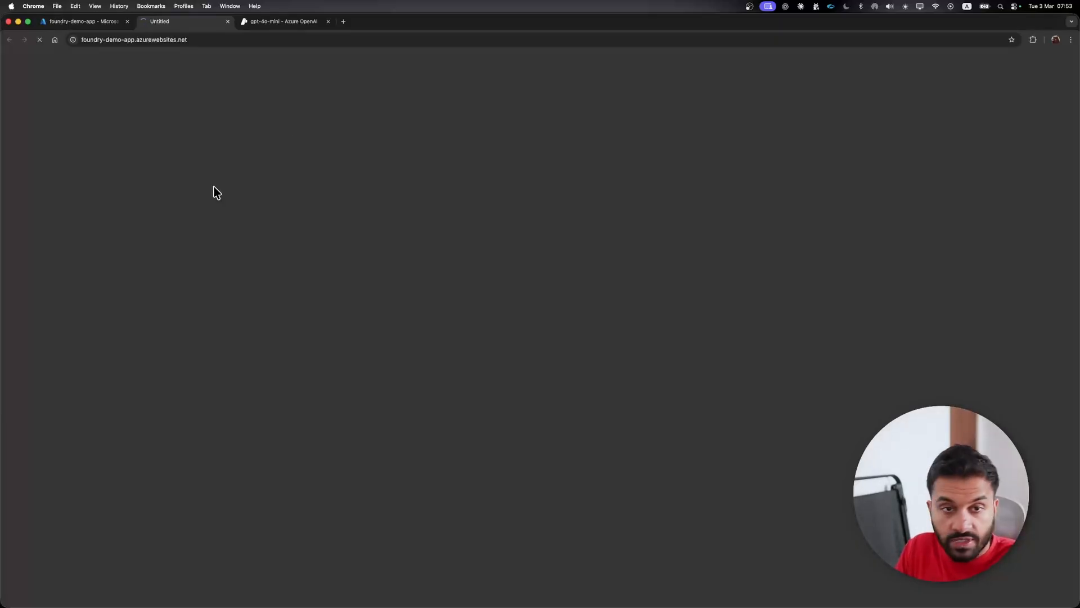
pyautogui.press('super+equal')
pyautogui.press('super+equal')
pyautogui.press('super+equal')
pyautogui.press('super+equal')
pyautogui.press('super+equal')
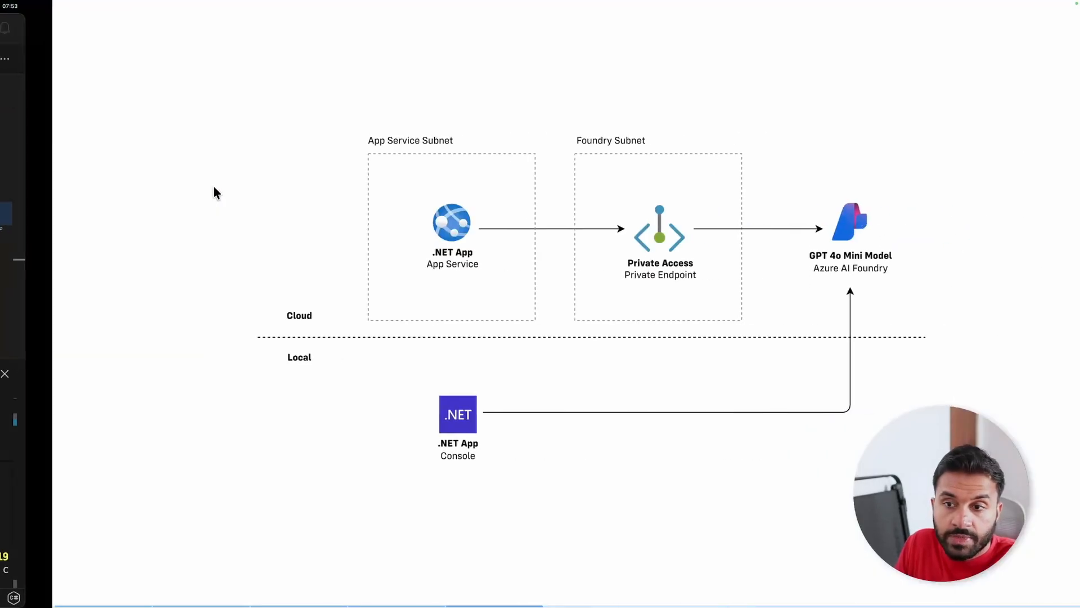
pyautogui.press('super+Return')
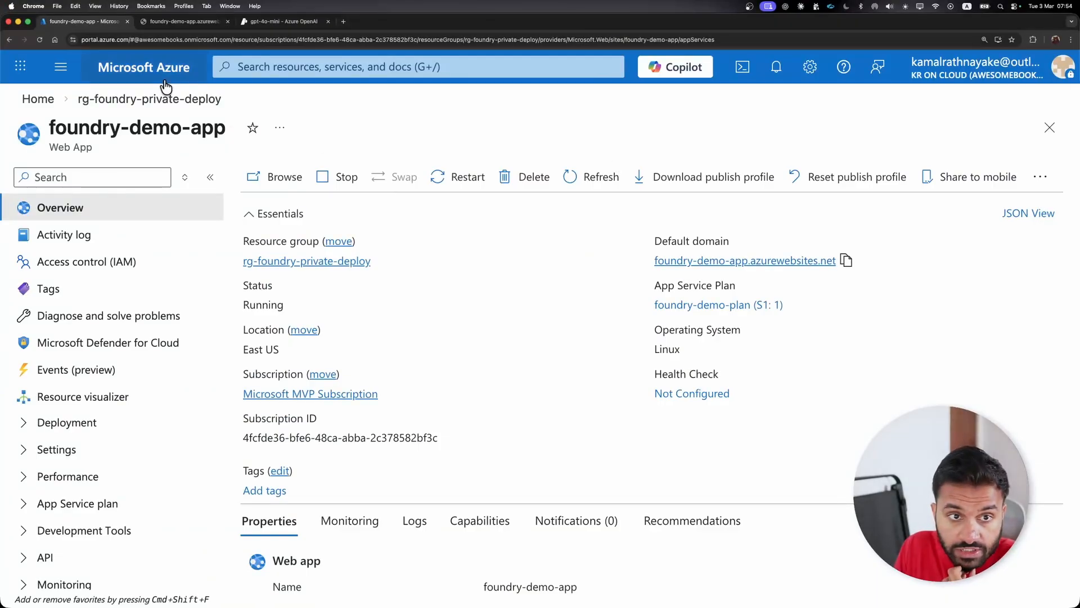
# - Open the Networking settings of the foundry-private-deploy-0111 resource in rg-foundry-private-deploy and examine the VNet requirement
pyautogui.click(165, 97)
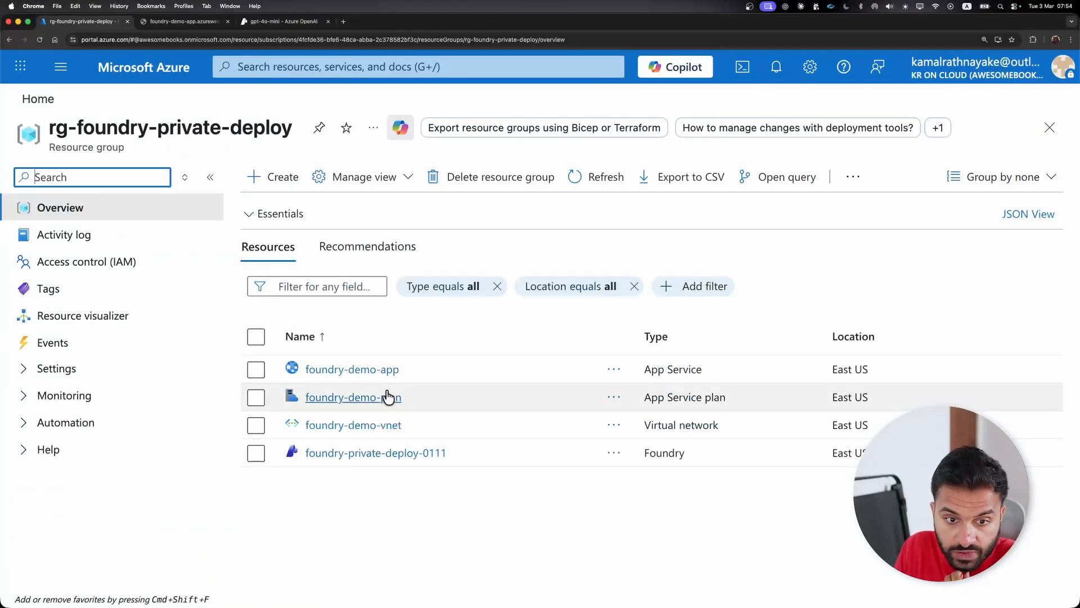
pyautogui.click(374, 452)
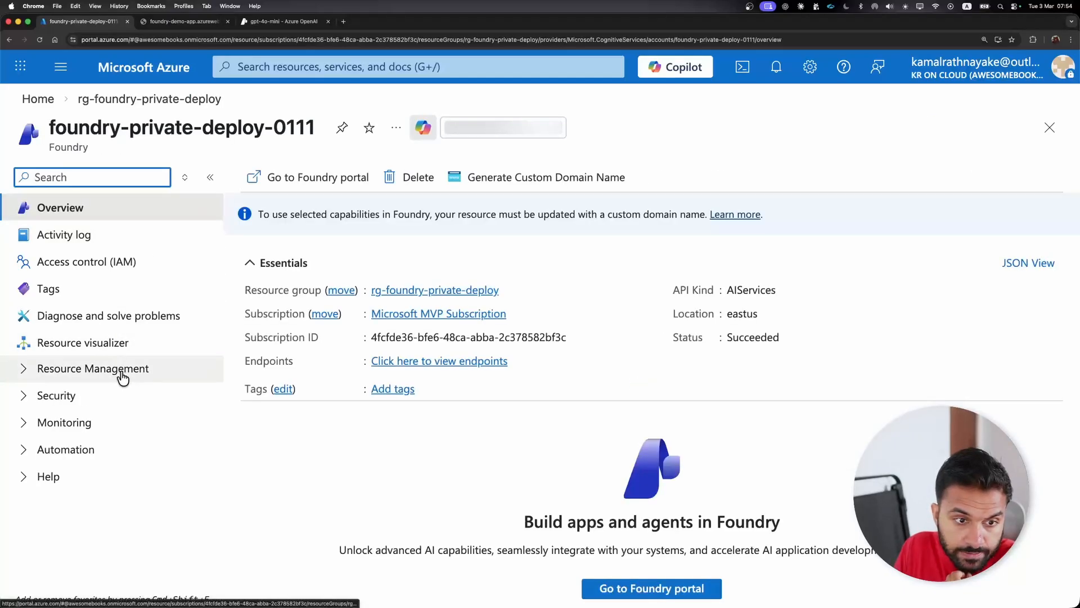
pyautogui.click(122, 374)
pyautogui.click(131, 484)
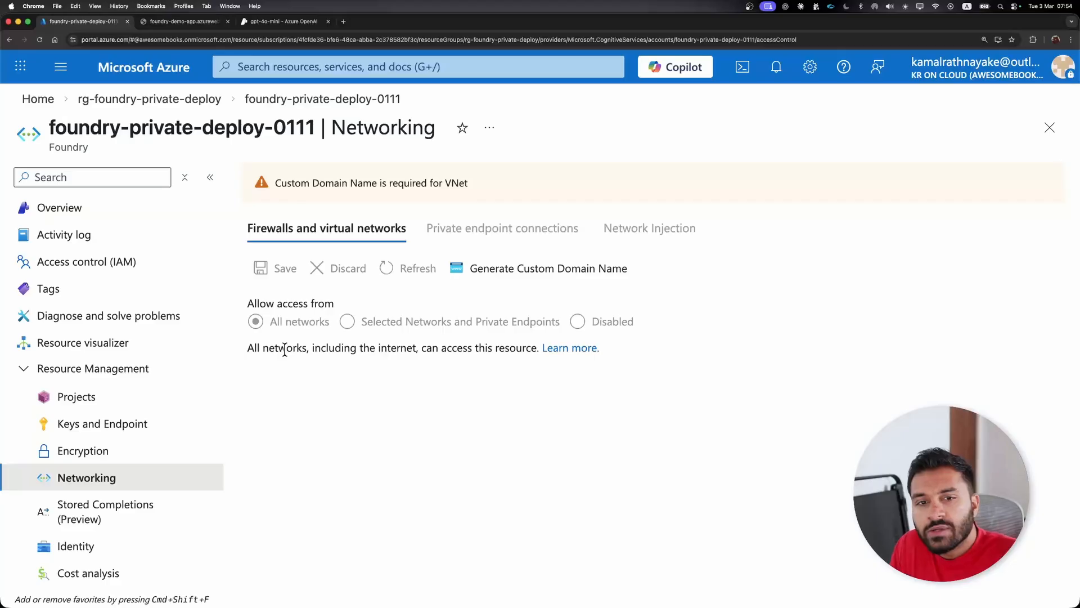
pyautogui.tripleClick(352, 185)
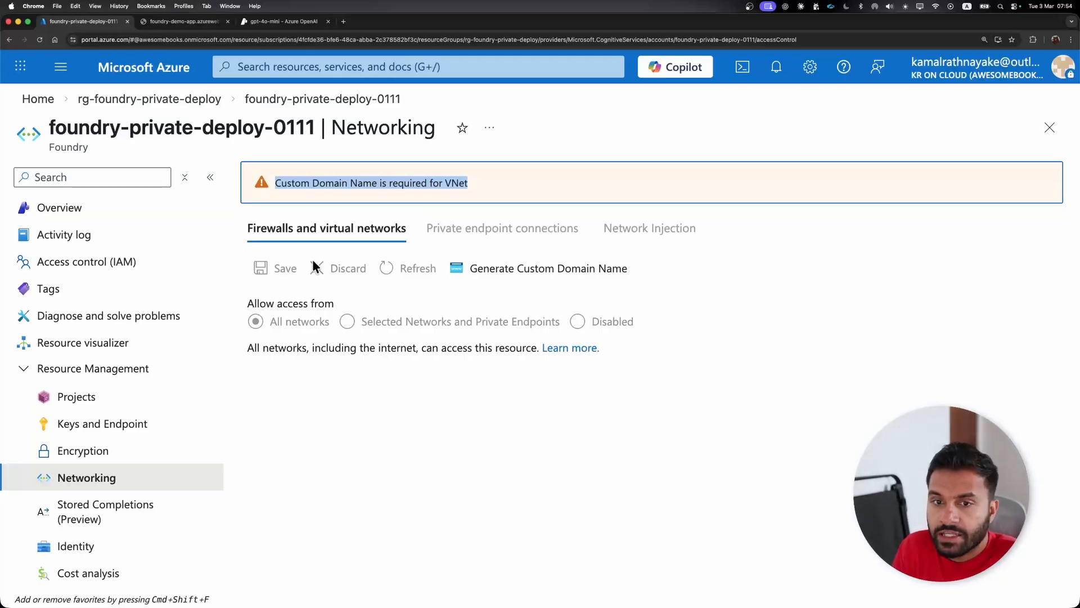
# - Generate and save a custom domain name for the Foundry resource, using foundry-private-deploy-0111 as the value
pyautogui.click(499, 274)
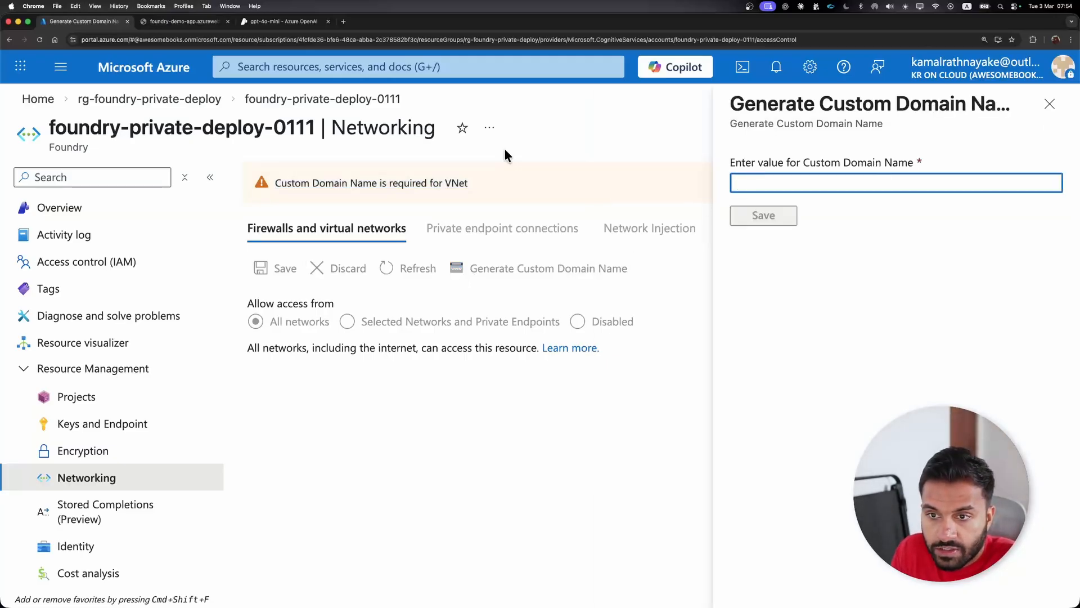
pyautogui.moveTo(315, 127); pyautogui.dragTo(51, 123)
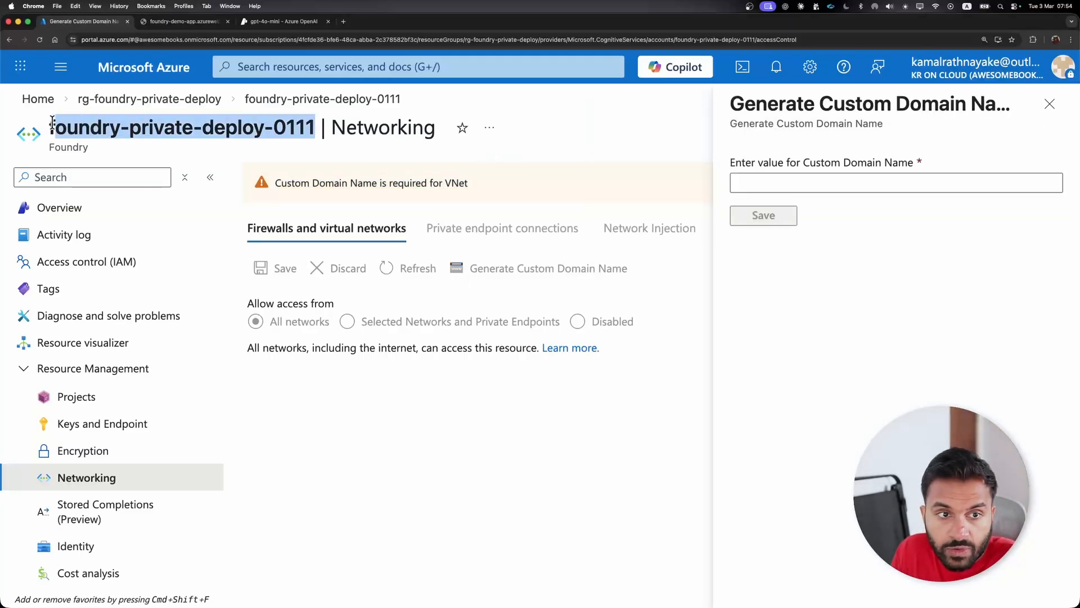
pyautogui.click(819, 183)
pyautogui.press('super+v')
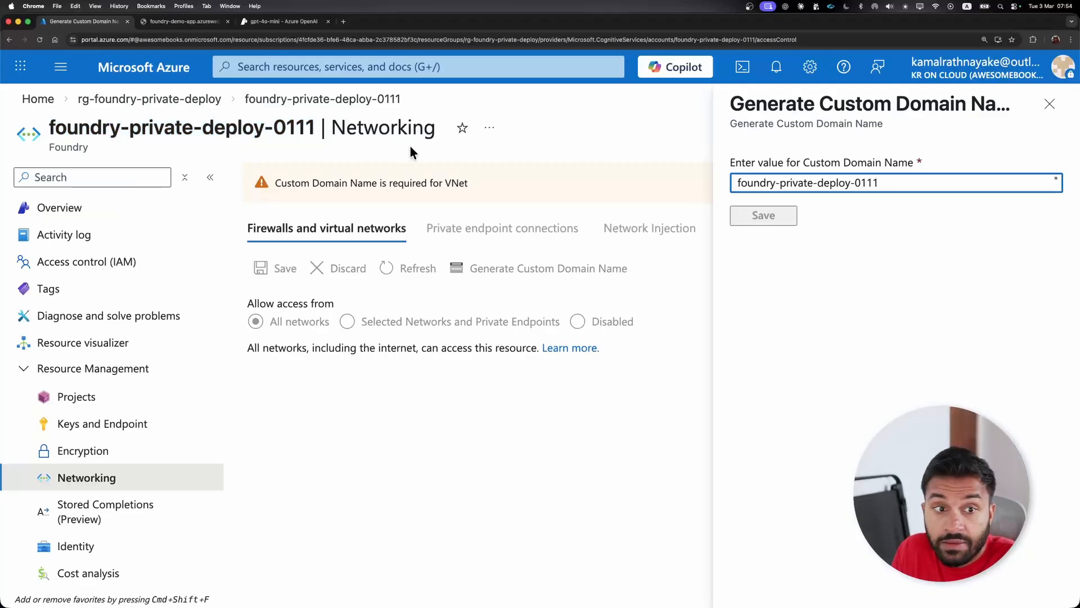
pyautogui.click(787, 219)
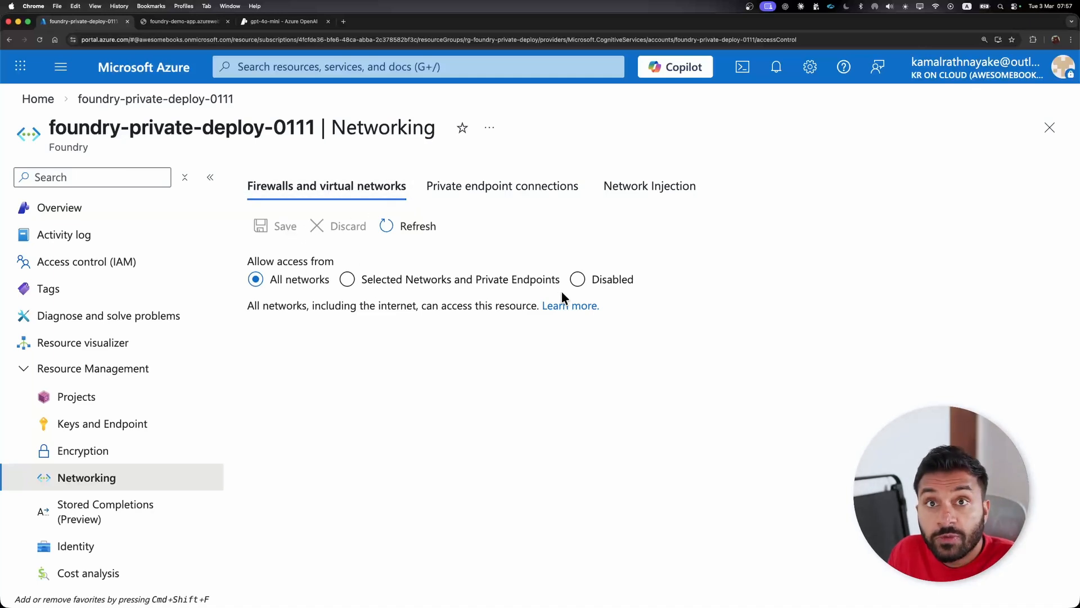
# - Set the Foundry resource's allowed access to Selected Networks and Private Endpoints
pyautogui.moveTo(258, 262); pyautogui.dragTo(336, 309)
pyautogui.click(336, 310)
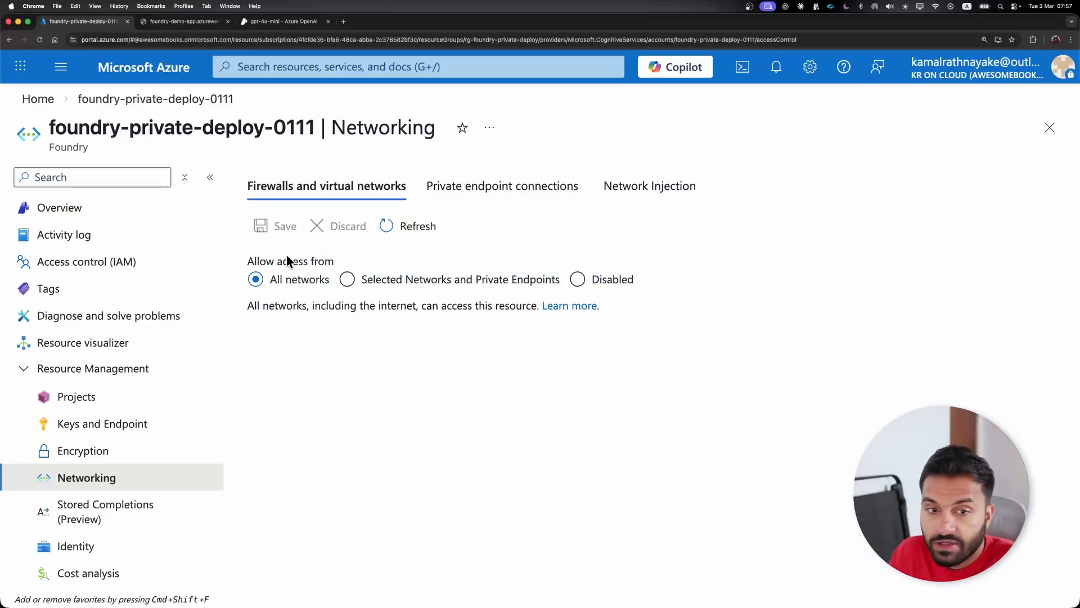
pyautogui.moveTo(287, 260); pyautogui.dragTo(337, 306)
pyautogui.click(344, 311)
pyautogui.click(424, 280)
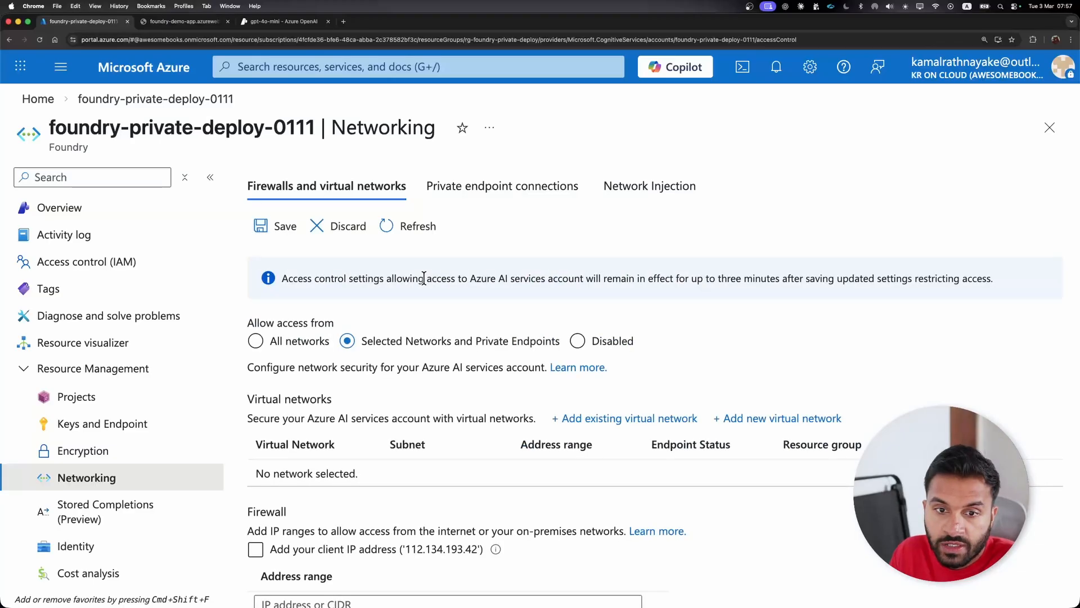
# - Set the Foundry resource's allowed access to Disabled and save the networking settings
pyautogui.scroll(-2, 390, 337)
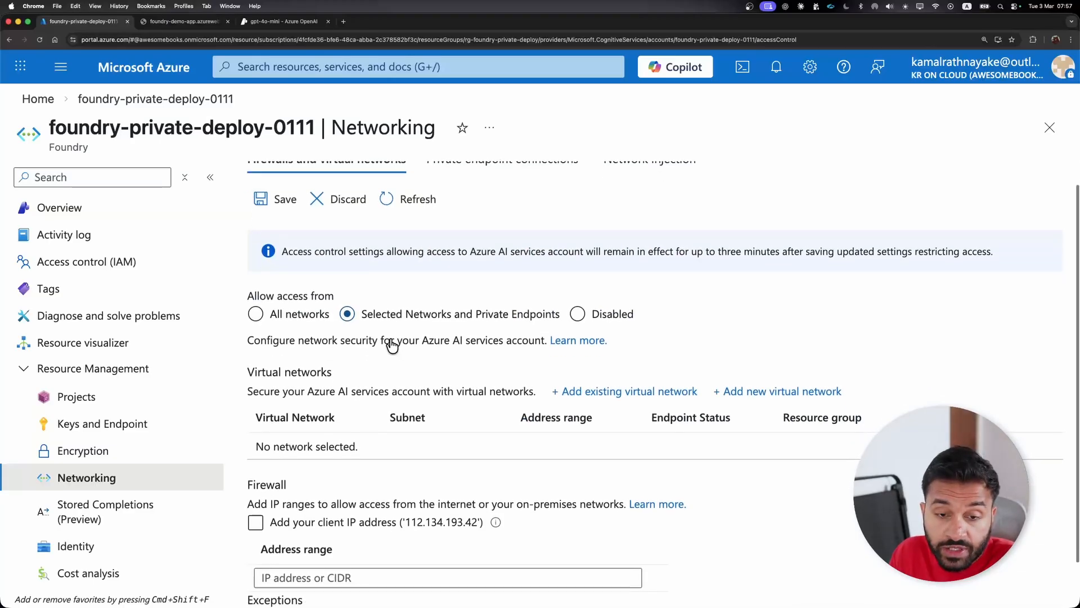
pyautogui.scroll(-3, 394, 318)
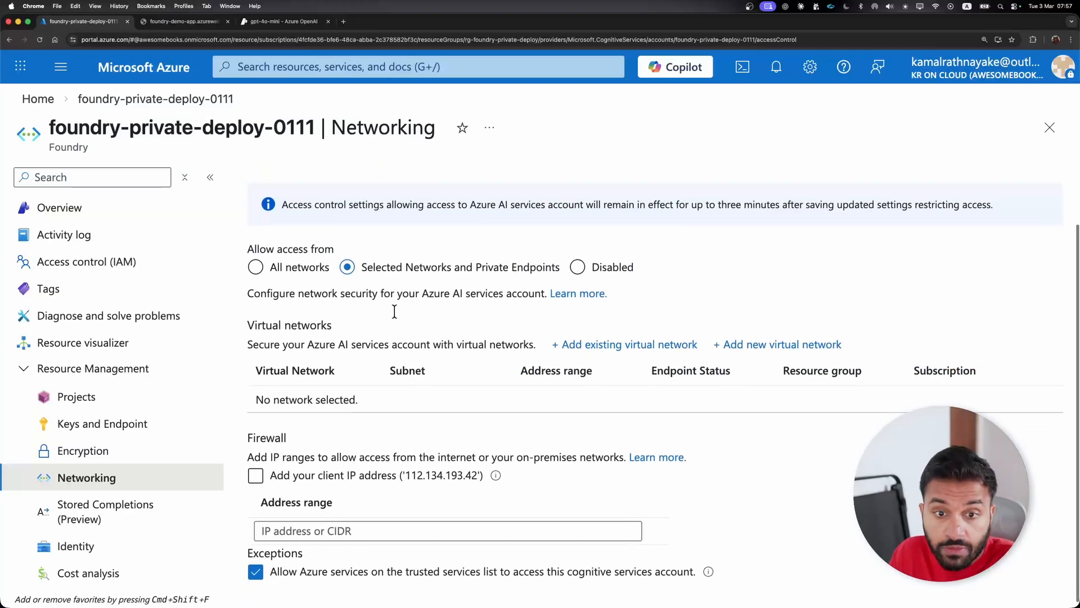
pyautogui.scroll(-1, 395, 311)
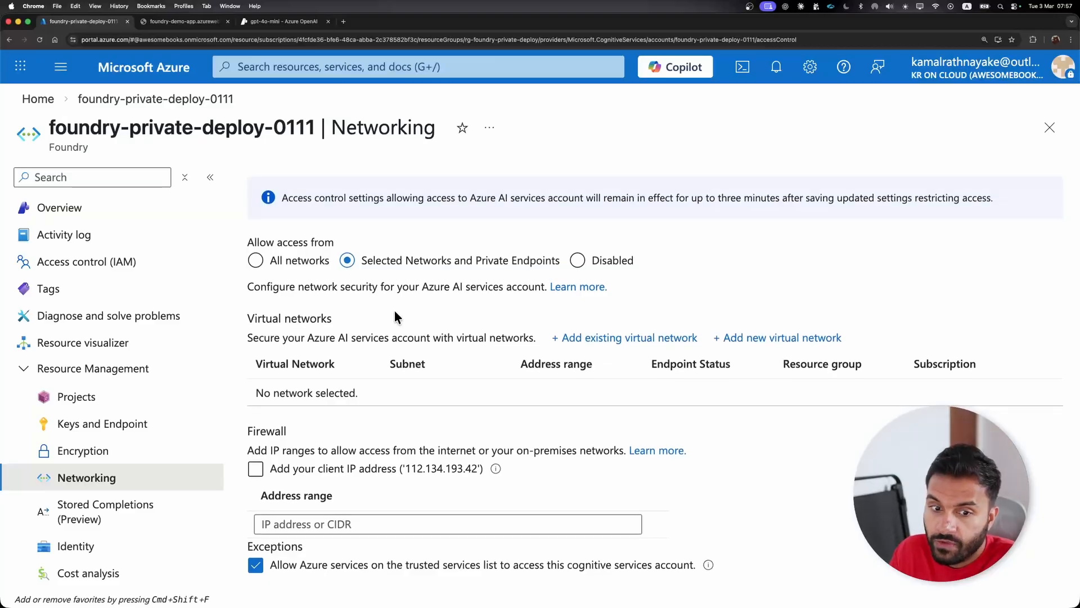
pyautogui.click(372, 464)
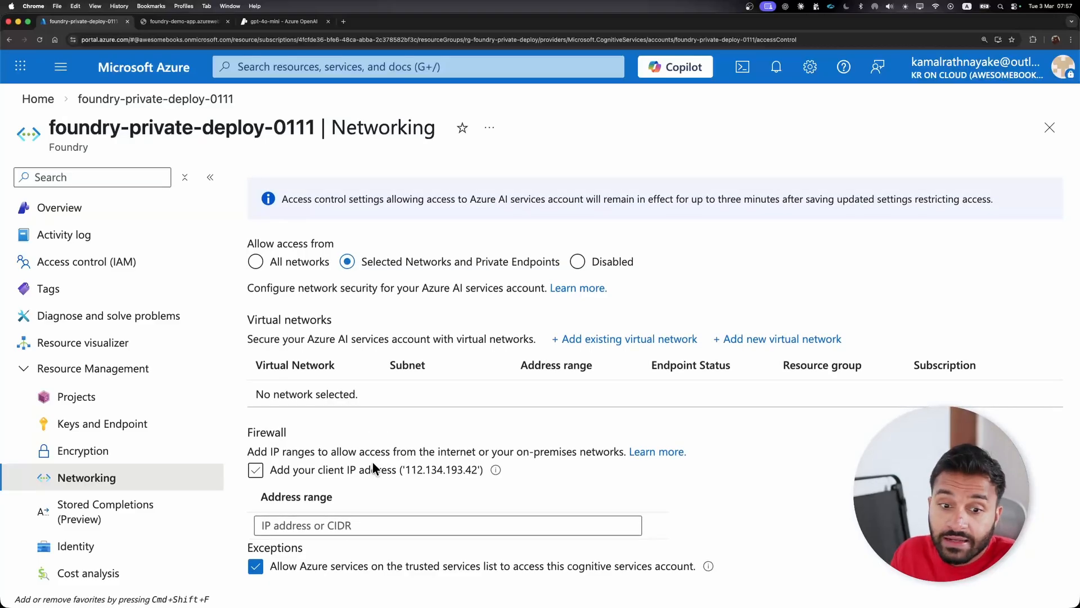
pyautogui.click(617, 262)
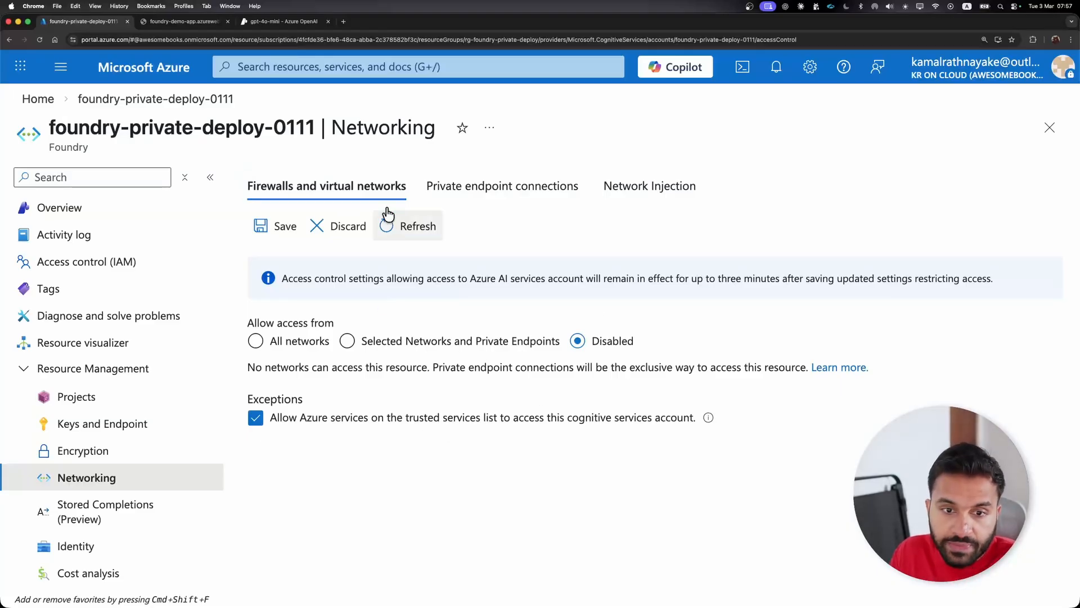
pyautogui.click(267, 224)
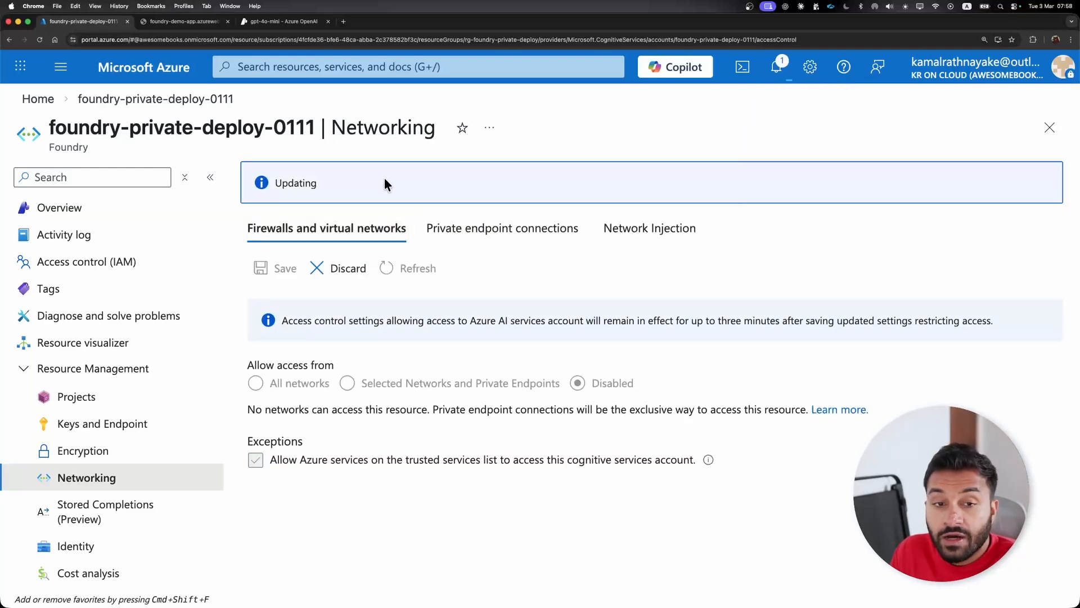
# - Switch to VS Code, clear the terminal and run the local .NET app with the dotnet command
pyautogui.hotkey('ctrl', 'Right')
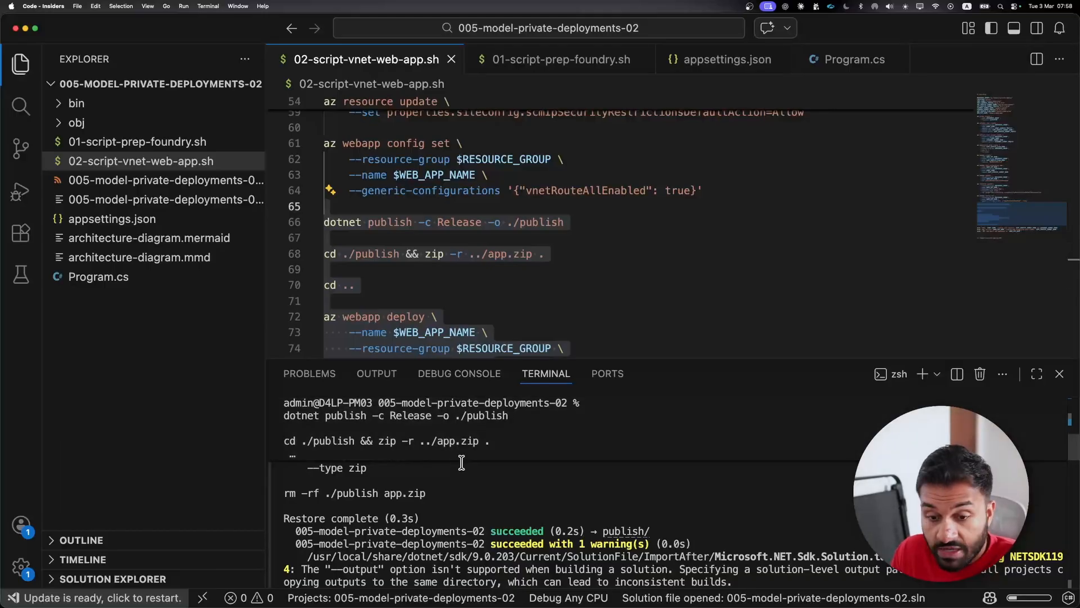
pyautogui.press('super+k')
pyautogui.write('dotn')
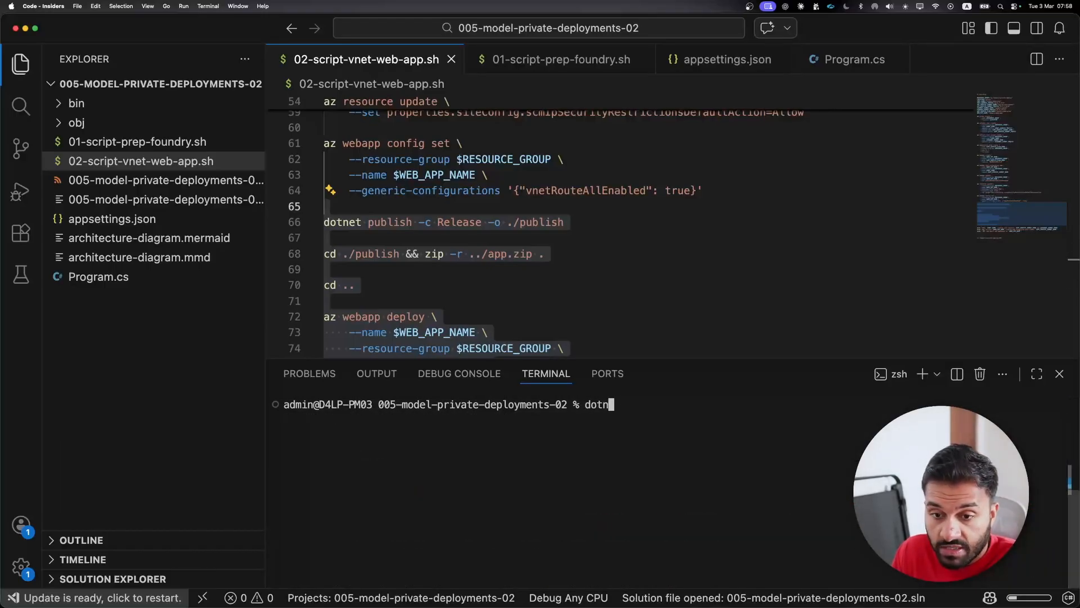
pyautogui.write('et')
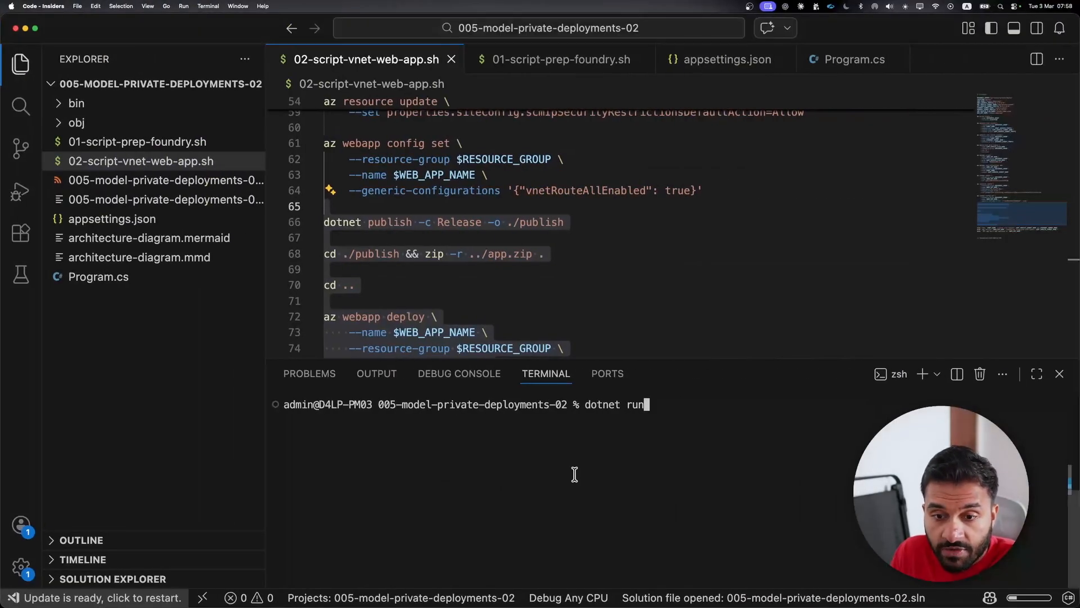
pyautogui.write('net run')
pyautogui.press('Return')
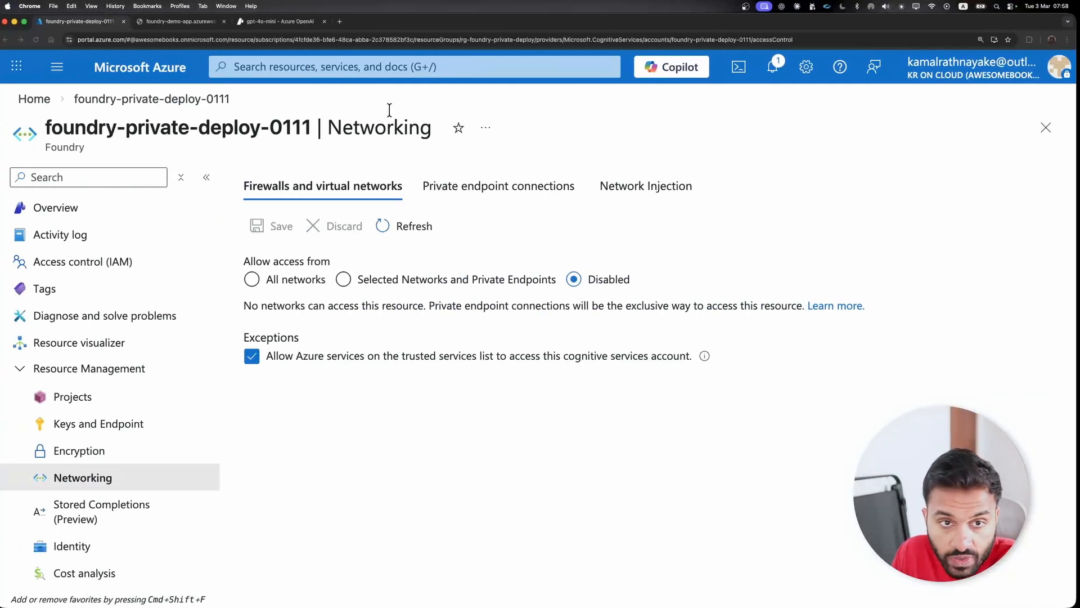
# - Reload foundry-demo-app.azurewebsites.net in Chrome, consult the architecture diagram and examine the site's response
pyautogui.click(186, 21)
pyautogui.click(179, 41)
pyautogui.press('Return')
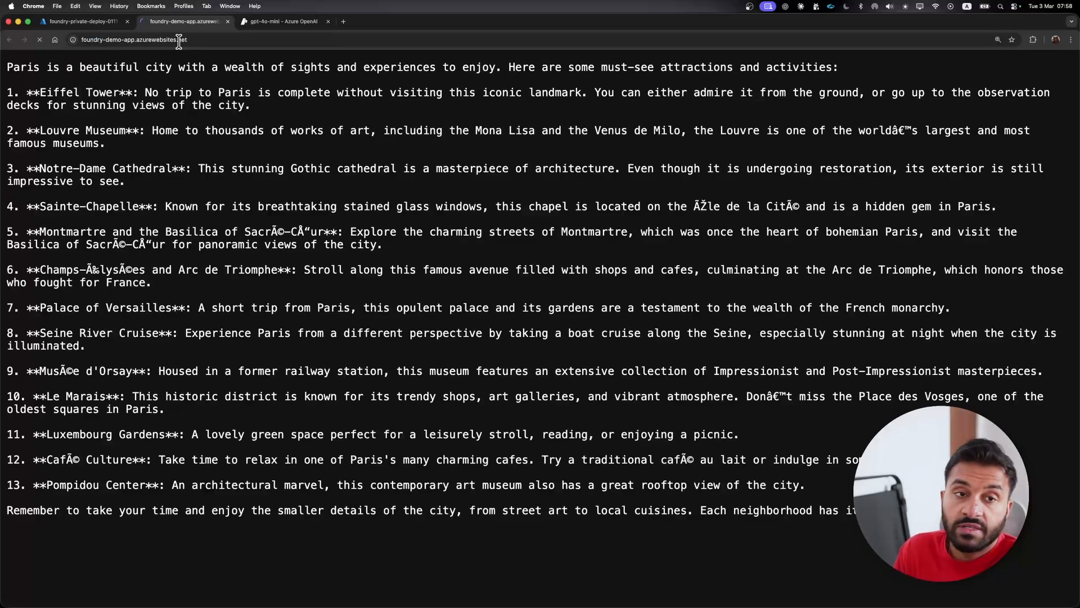
pyautogui.hotkey('ctrl', 'Right')
pyautogui.hotkey('ctrl', 'Right')
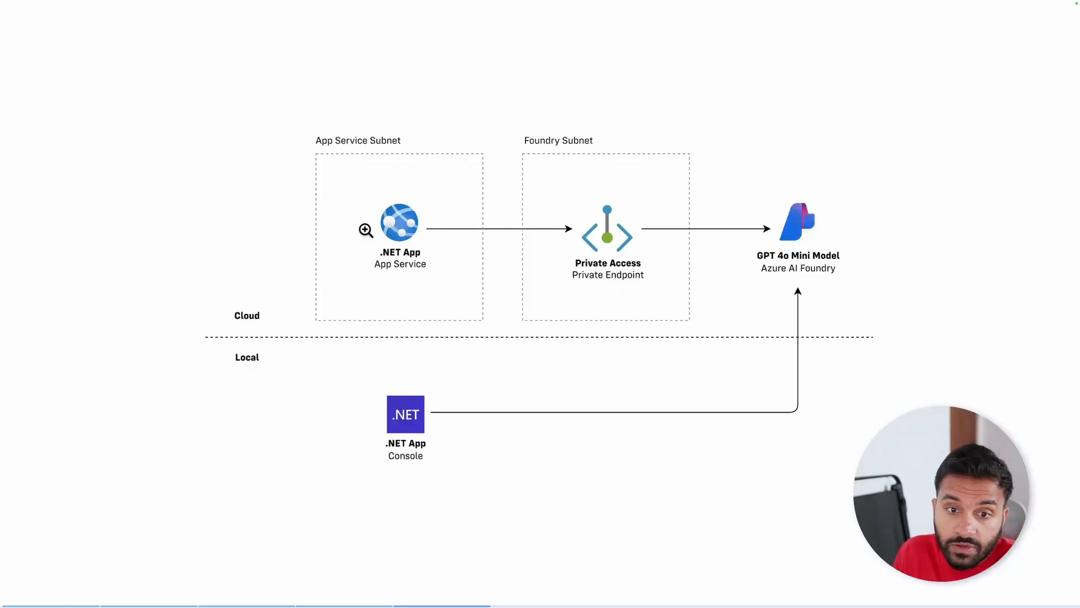
pyautogui.hotkey('ctrl', 'Left')
pyautogui.hotkey('ctrl', 'Left')
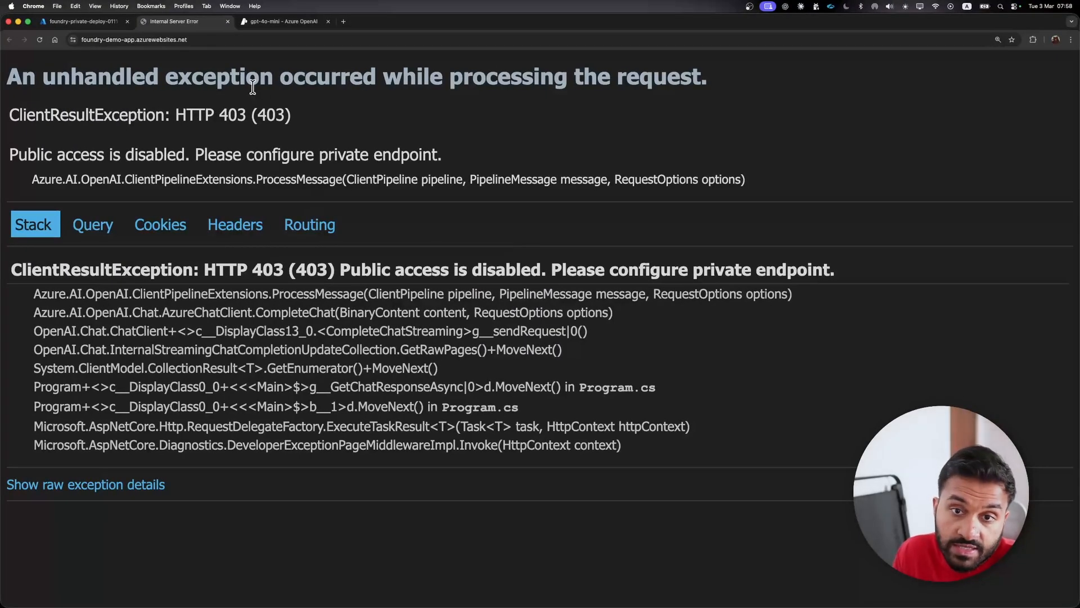
# - Start a private endpoint for the Foundry resource in the Azure portal, name it pe-foundry-101 and complete the basics
pyautogui.click(84, 21)
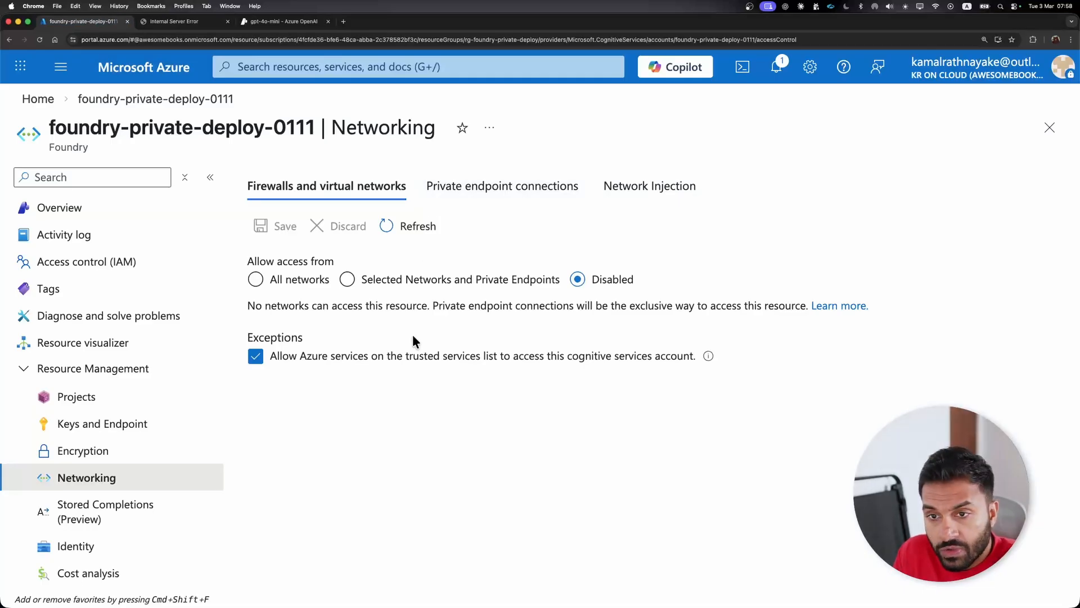
pyautogui.click(500, 191)
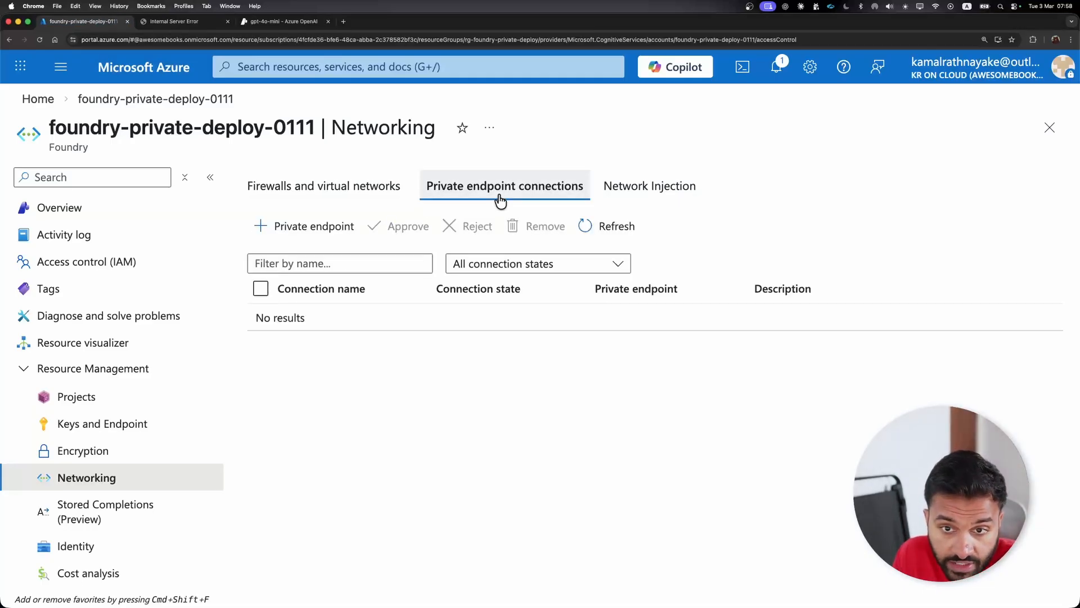
pyautogui.click(312, 227)
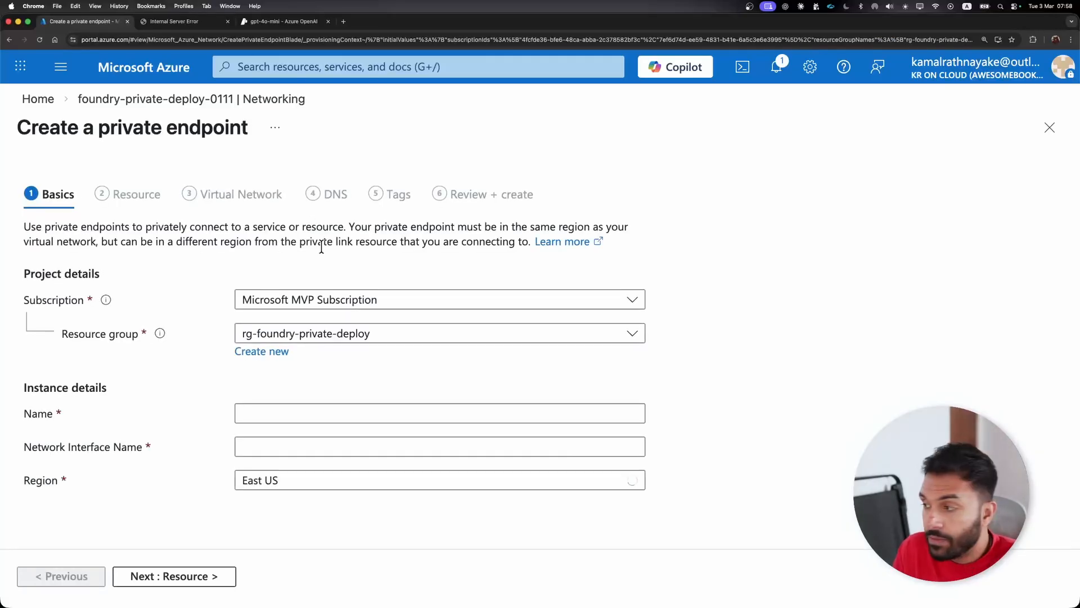
pyautogui.click(253, 413)
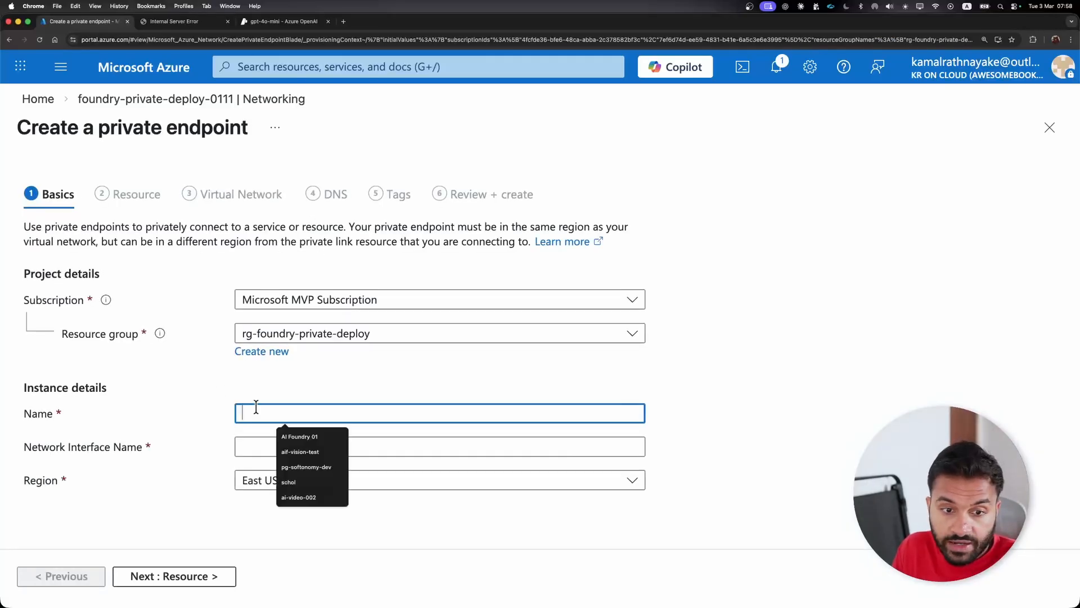
pyautogui.write('pe-foundry-191')
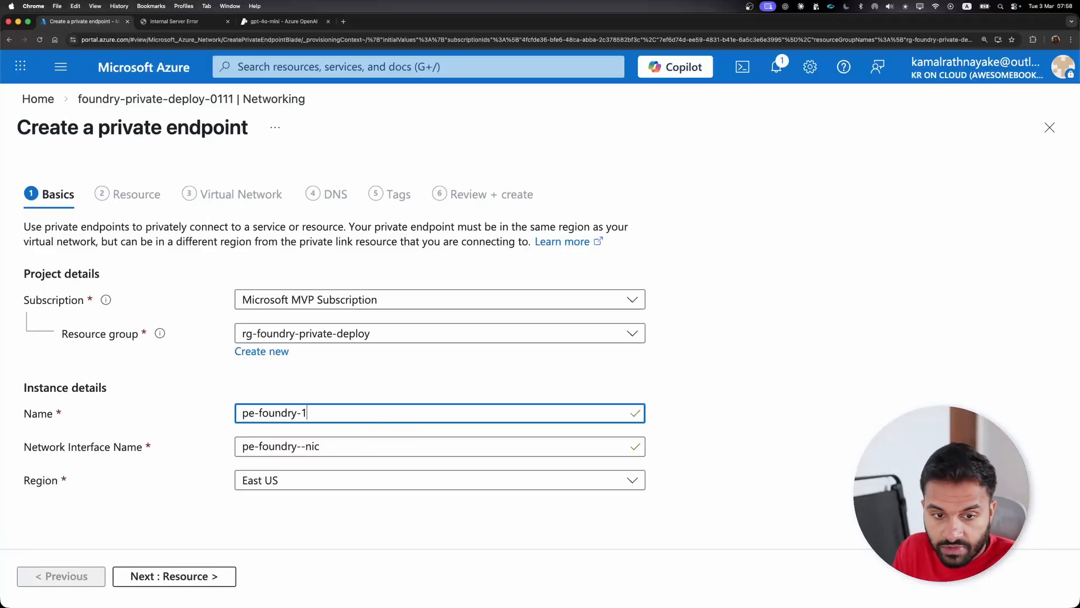
pyautogui.press('BackSpace')
pyautogui.press('BackSpace')
pyautogui.write('01')
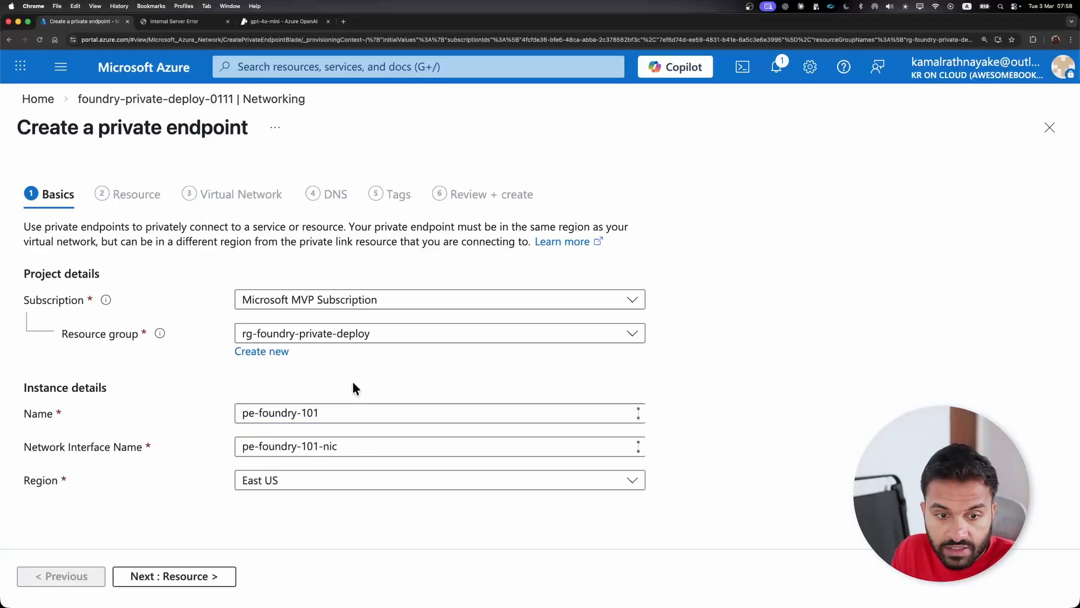
pyautogui.click(239, 443)
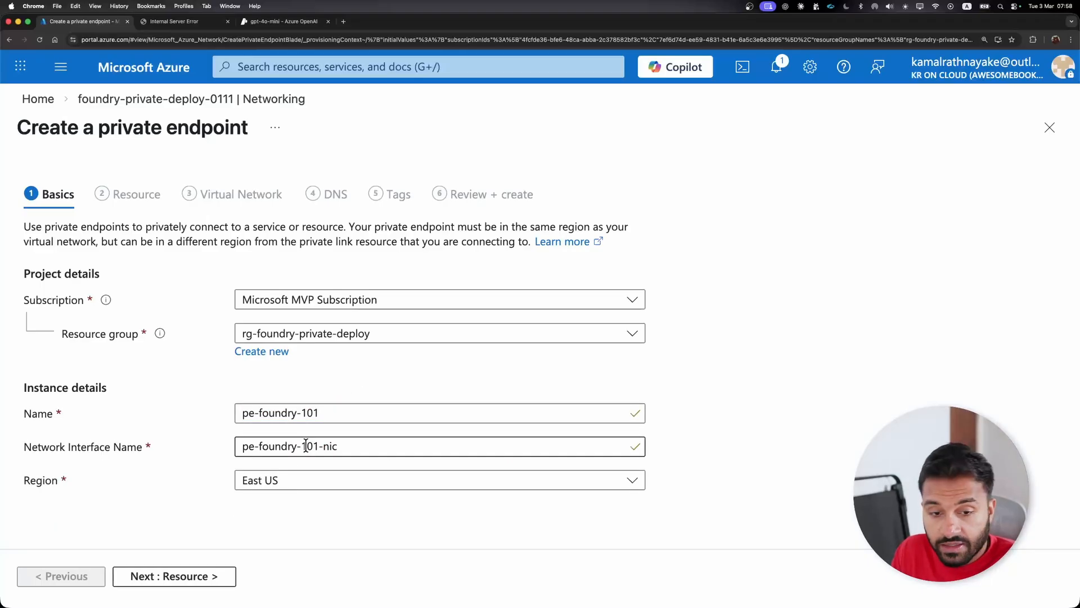
pyautogui.click(215, 577)
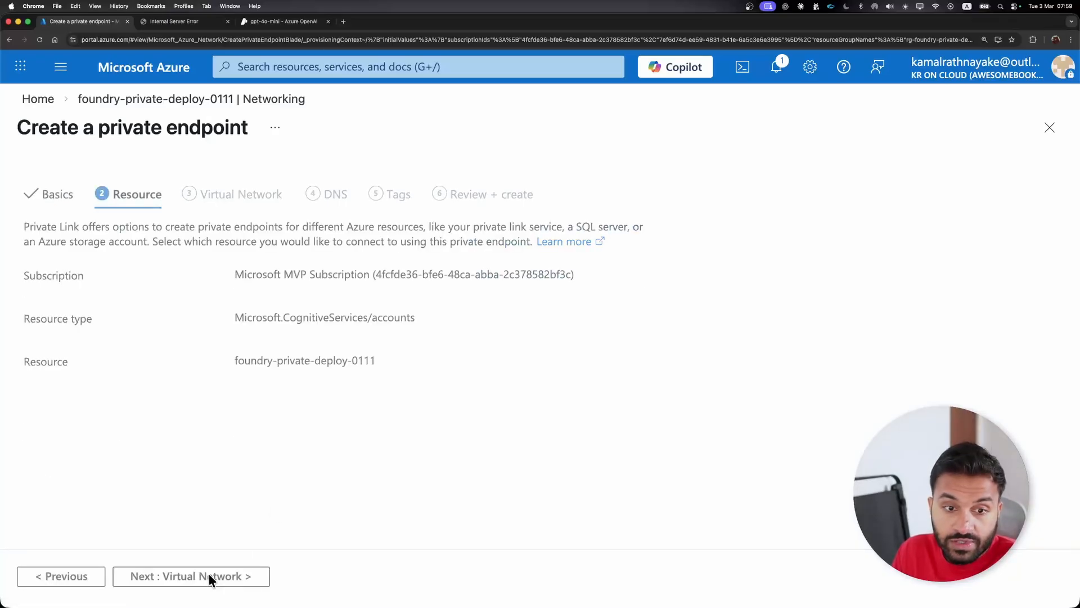
# - Accept the target resource, assign the private endpoint to foundry-subnet in foundry-demo-vnet and proceed to the DNS settings
pyautogui.click(211, 577)
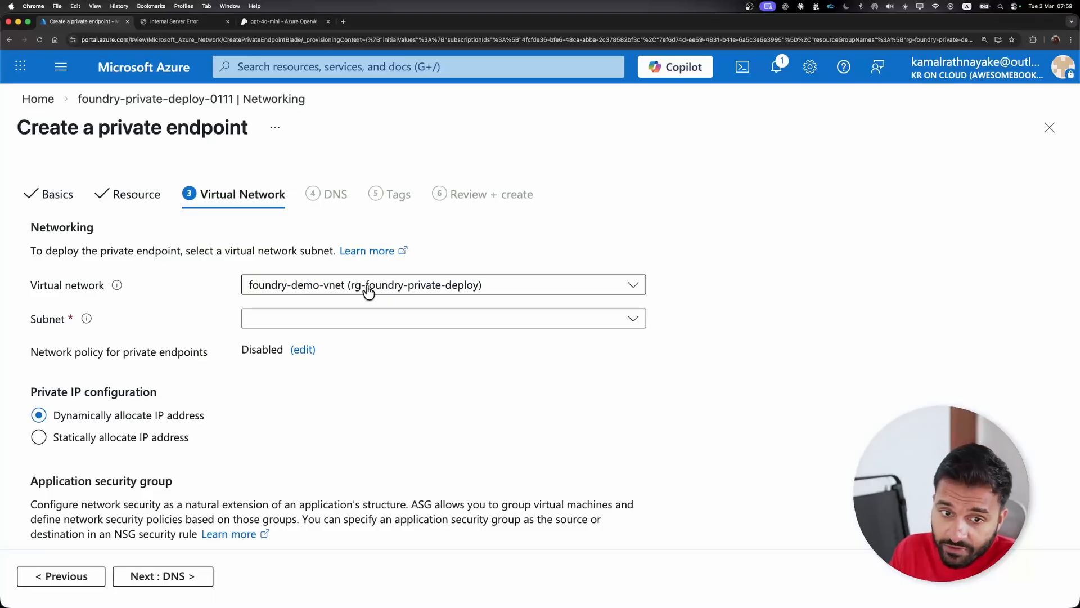
pyautogui.click(367, 289)
pyautogui.click(367, 289)
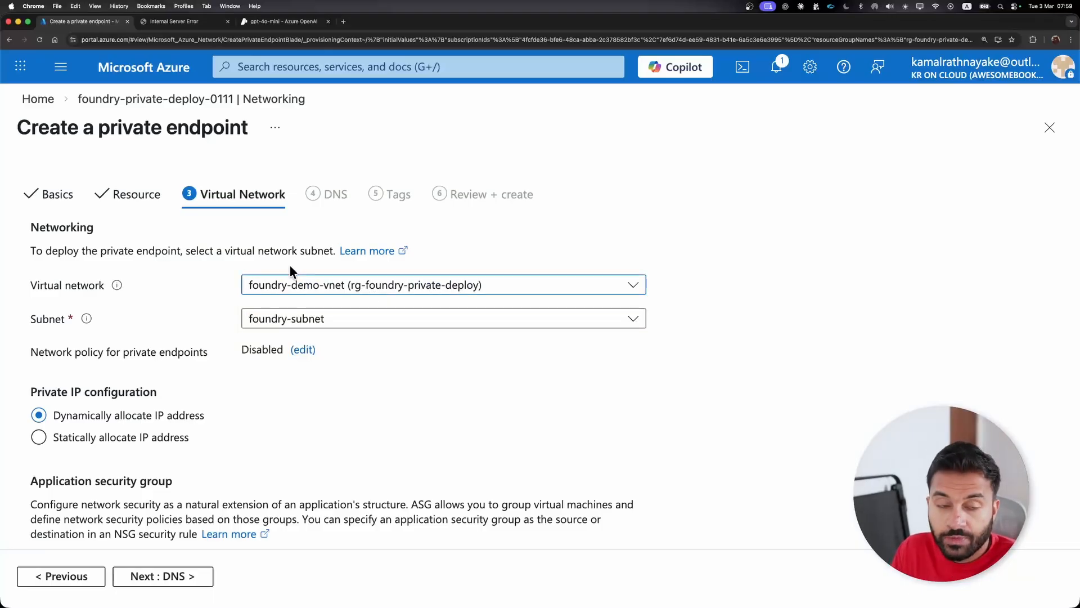
pyautogui.click(308, 290)
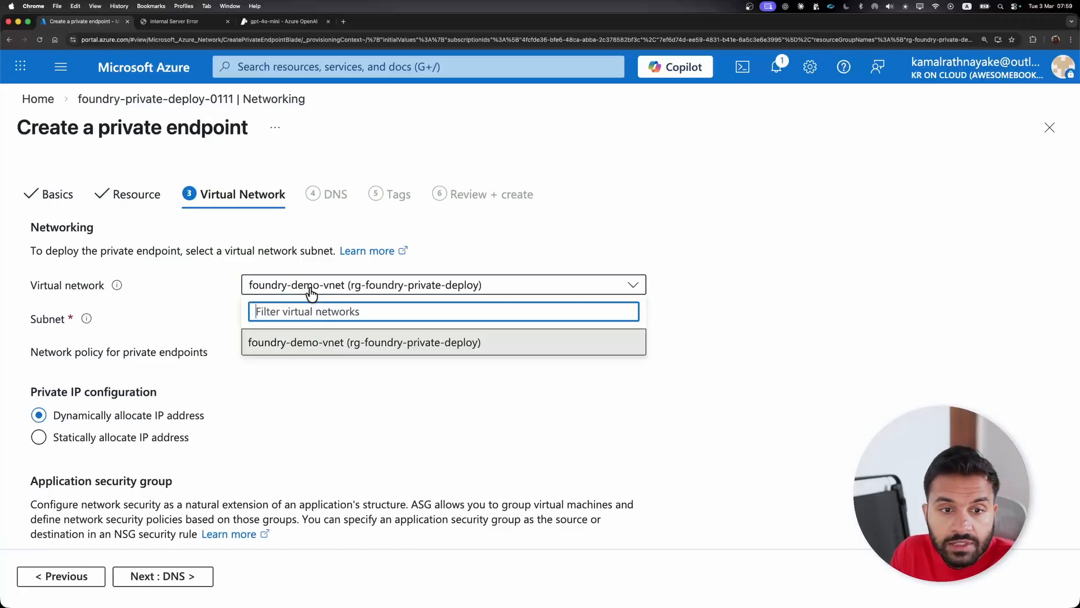
pyautogui.click(308, 291)
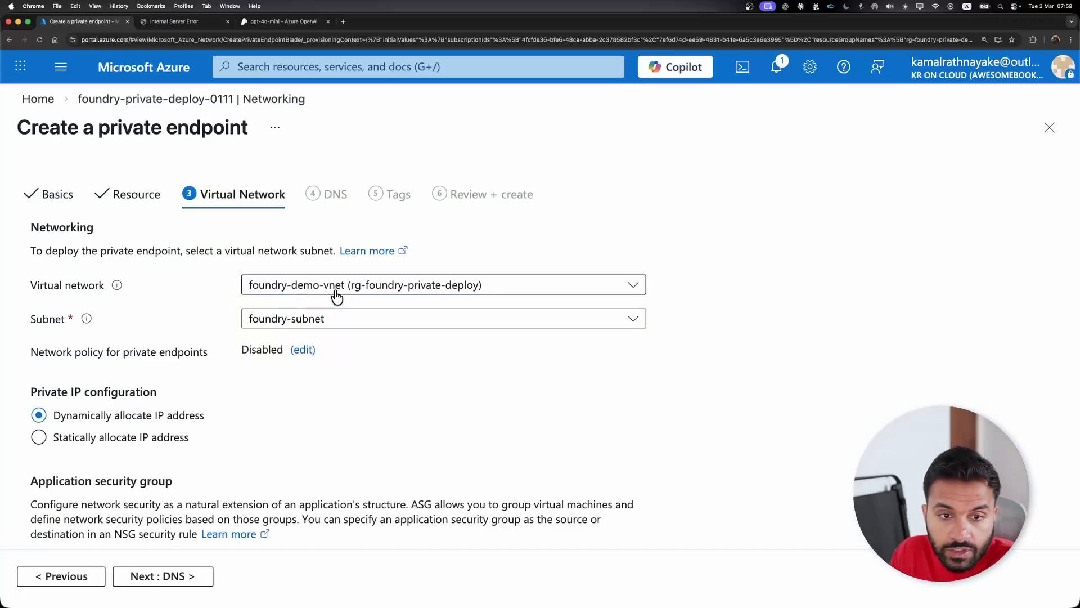
pyautogui.click(366, 319)
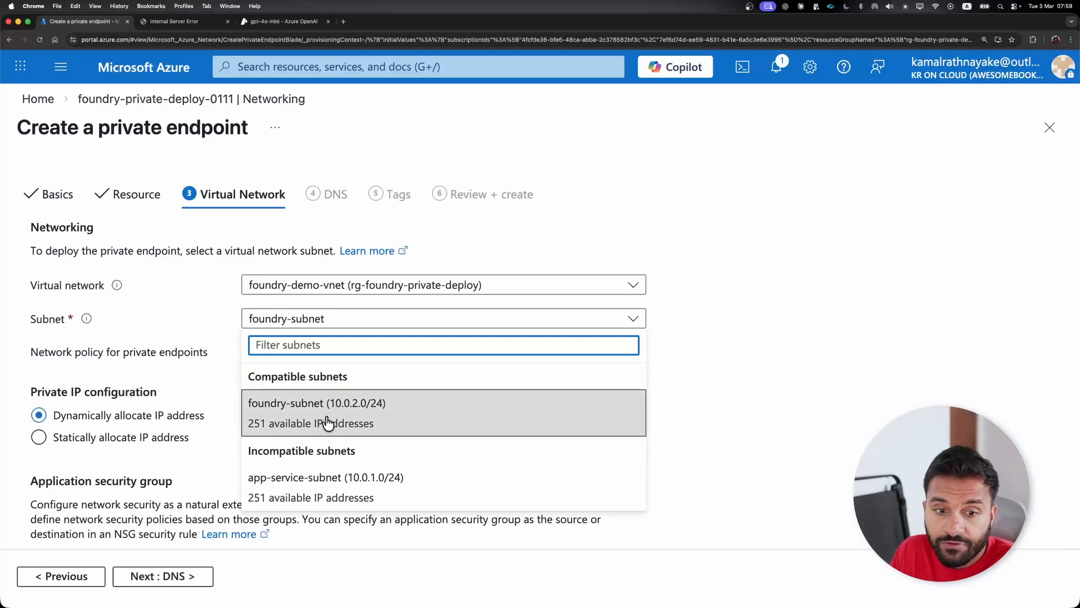
pyautogui.click(331, 421)
pyautogui.click(335, 322)
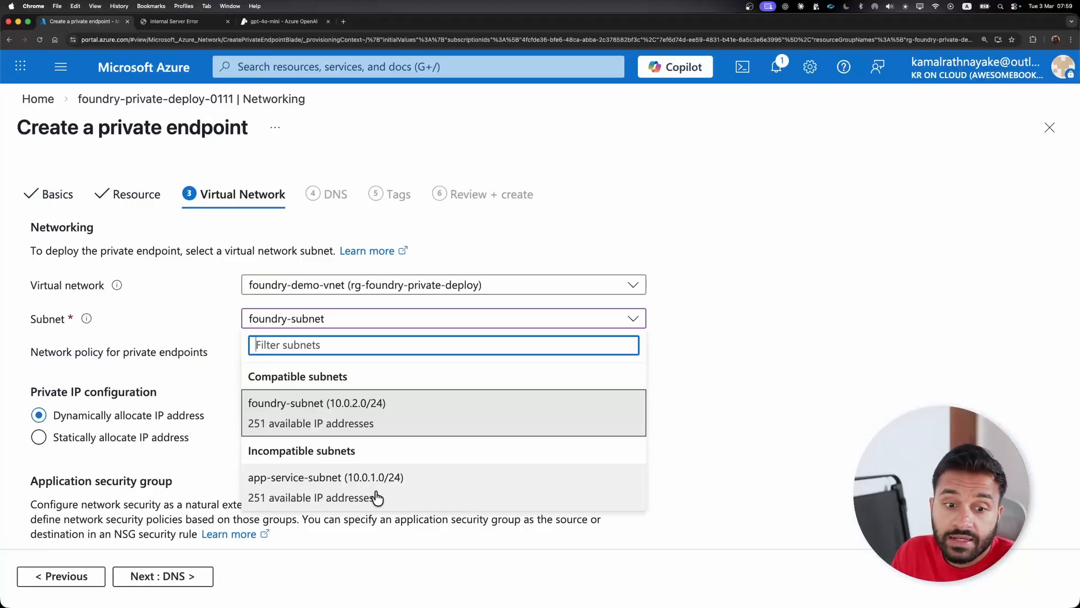
pyautogui.click(158, 312)
pyautogui.scroll(-3, 163, 450)
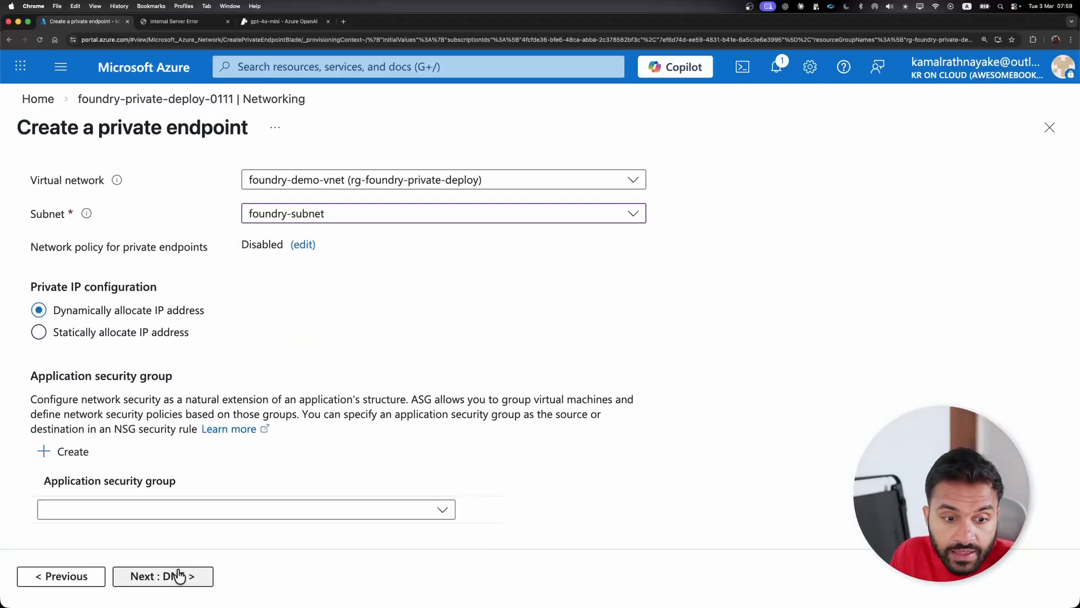
pyautogui.click(180, 575)
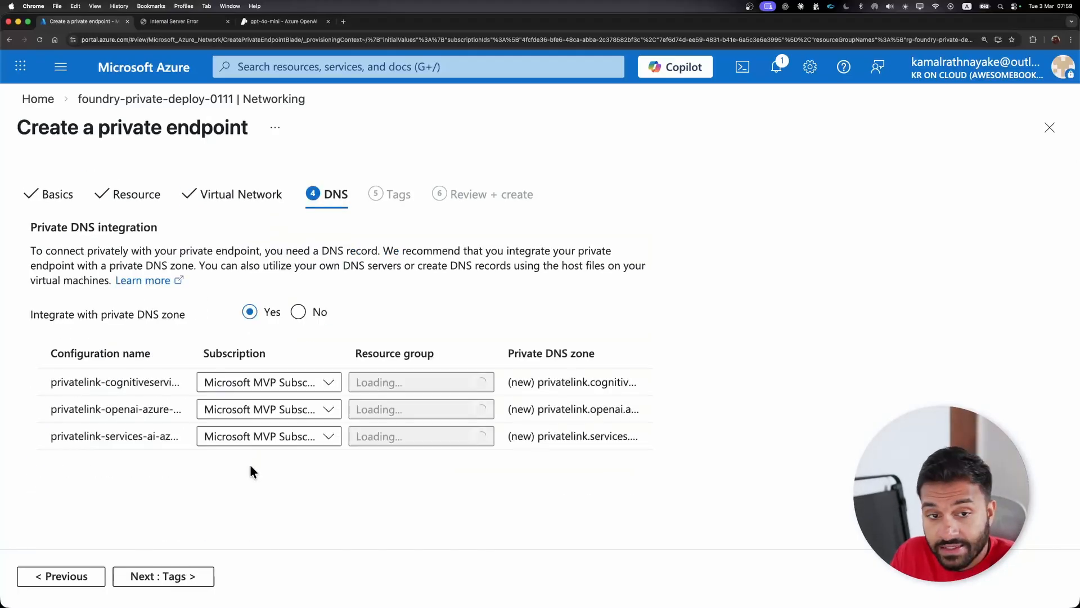